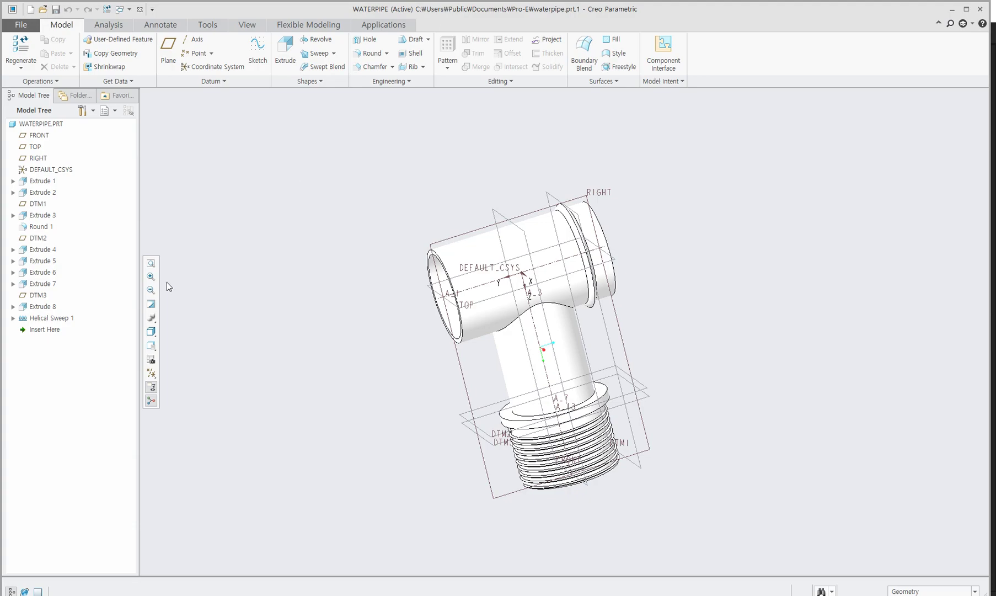
Orbit the pipe model to inspect it from different sides.
mouse_move(689, 216)
middle_down()
mouse_move(626, 229)
mouse_move(637, 238)
mouse_move(727, 207)
mouse_move(725, 220)
mouse_move(625, 221)
mouse_move(347, 285)
mouse_move(300, 274)
mouse_move(580, 322)
mouse_move(417, 249)
middle_up()
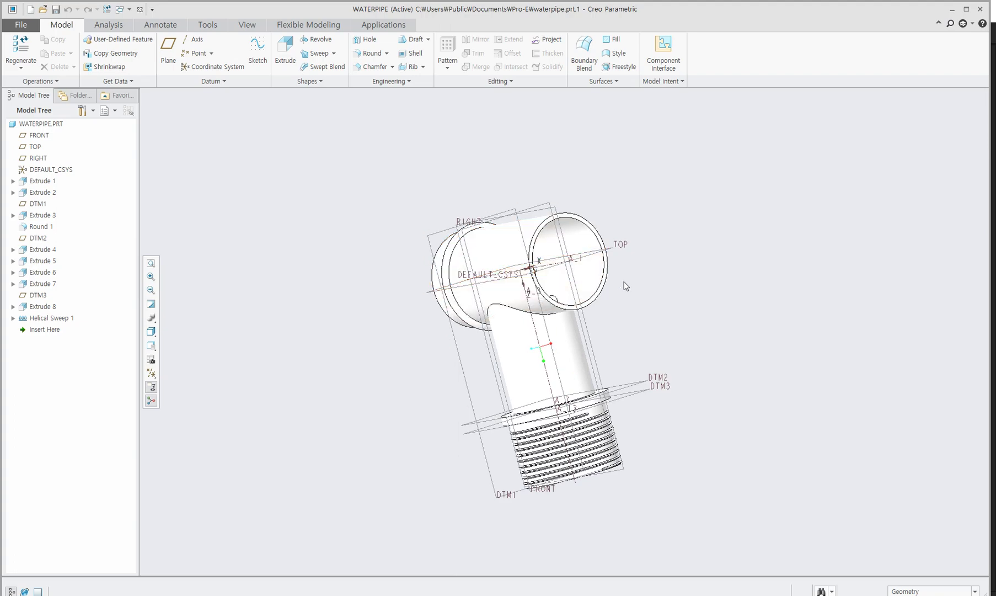
scroll(624, 284, down, 2)
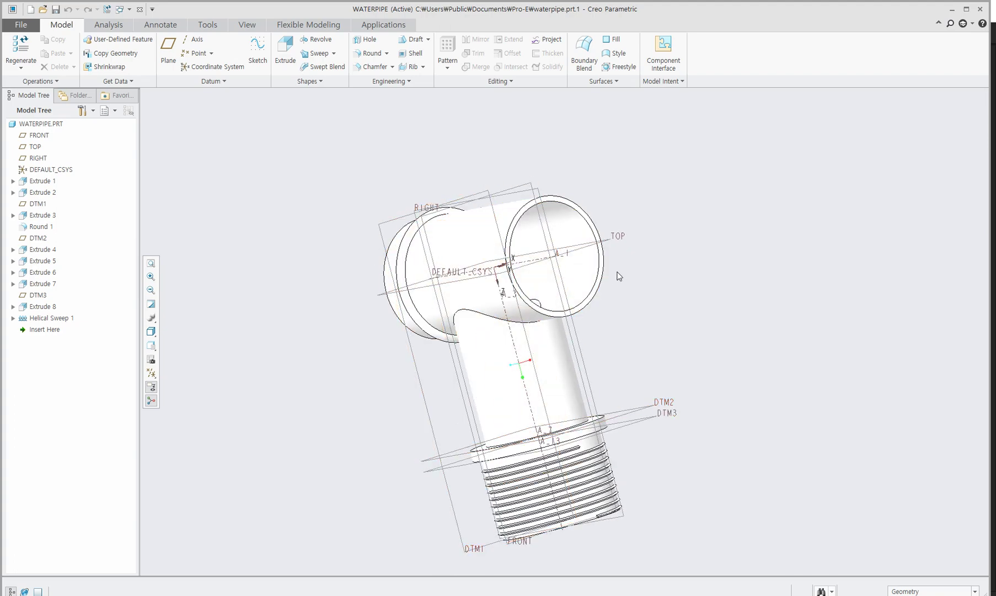
mouse_move(646, 283)
middle_down()
mouse_move(694, 273)
mouse_move(666, 295)
middle_up()
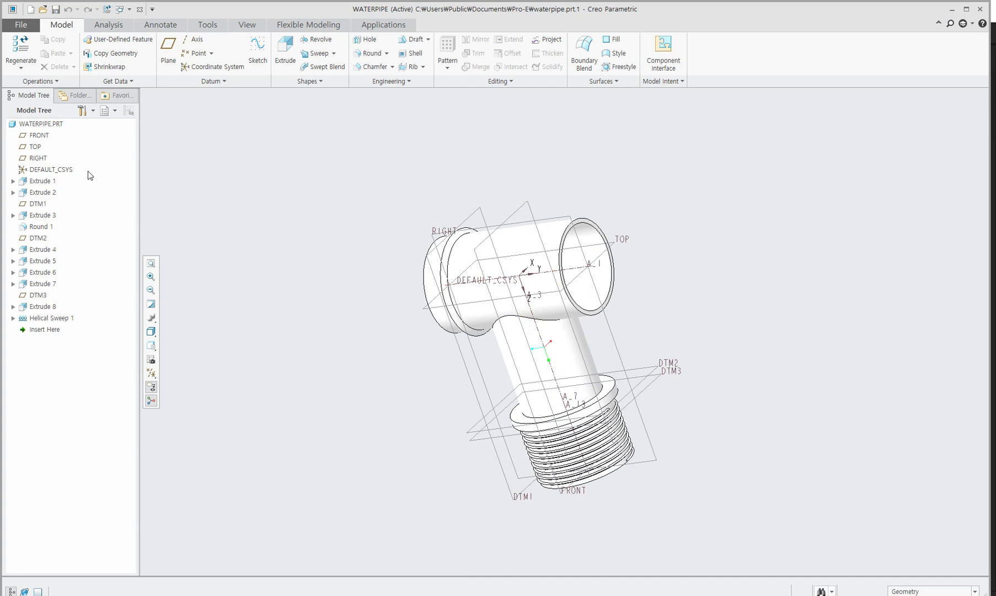
Start a new drawing named drw0006 without the default template.
click(31, 9)
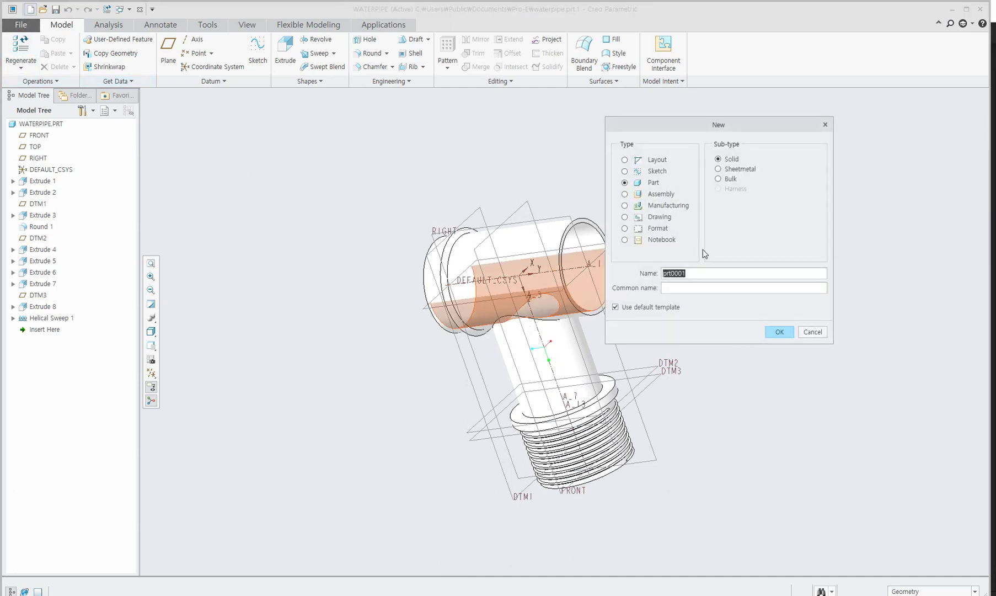
click(650, 216)
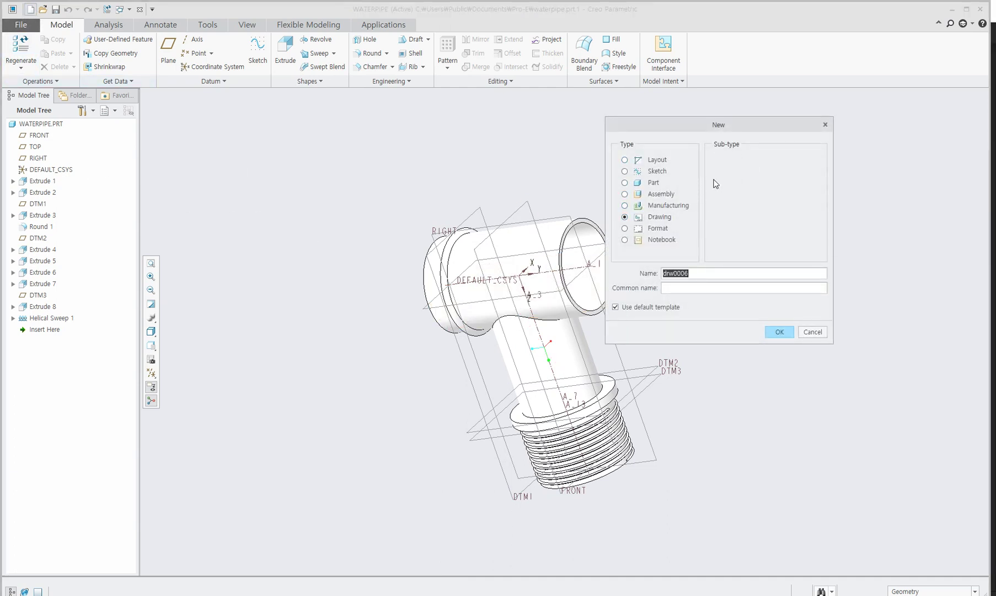
click(638, 310)
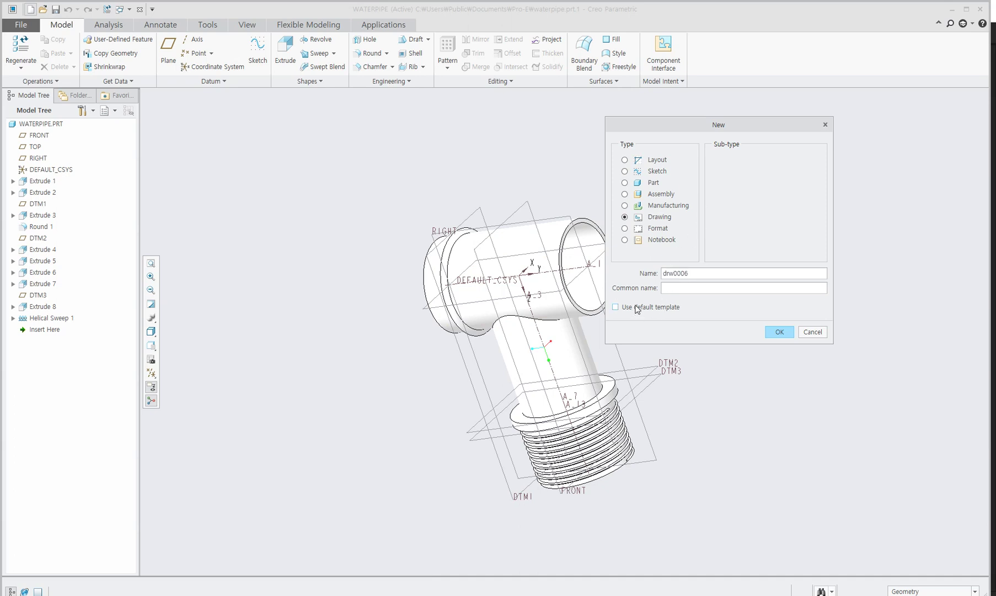
click(780, 332)
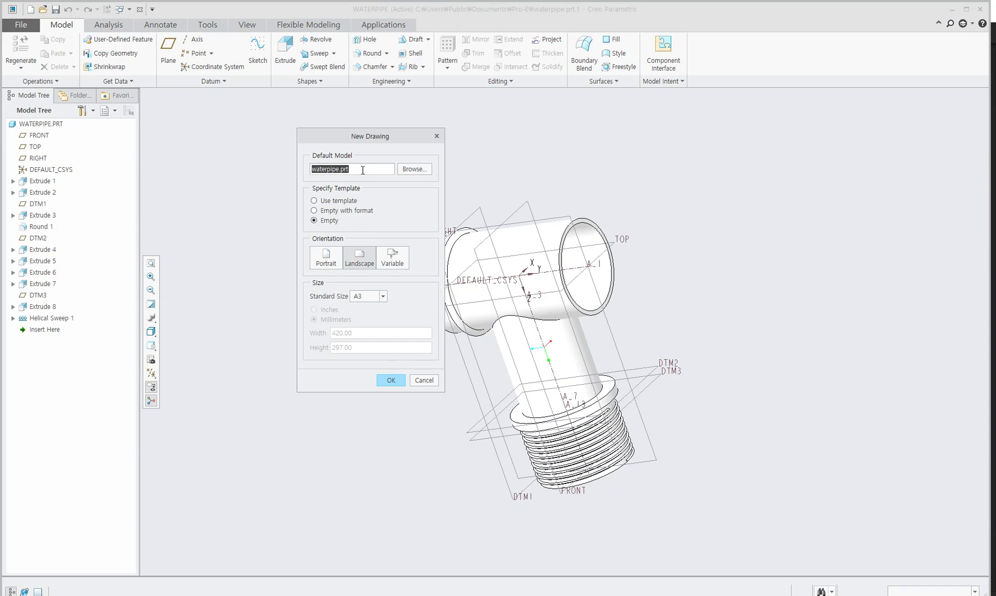
Create DRW0006 from waterpipe.prt on an empty landscape A3 sheet.
click(362, 171)
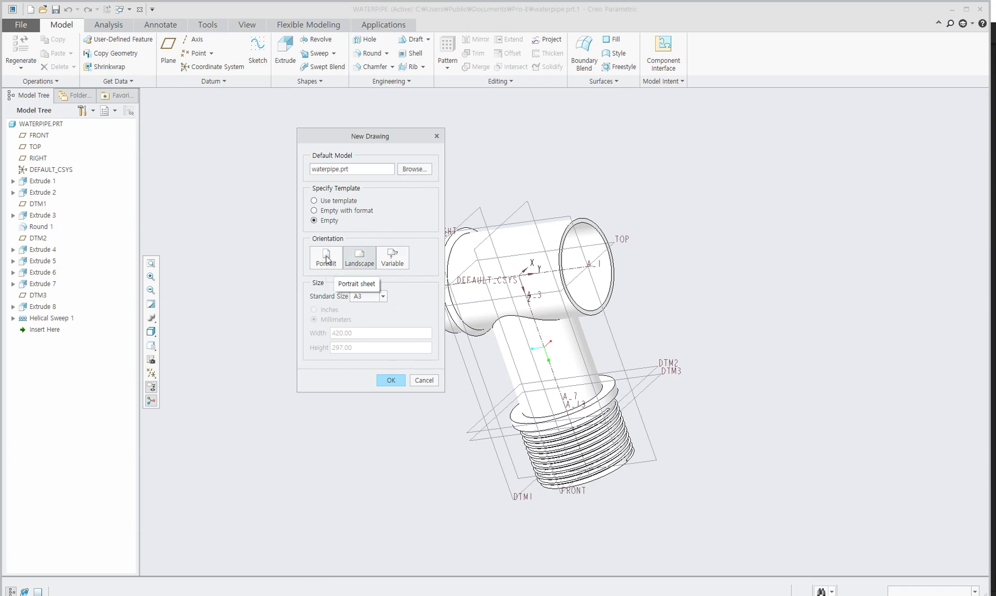
click(380, 297)
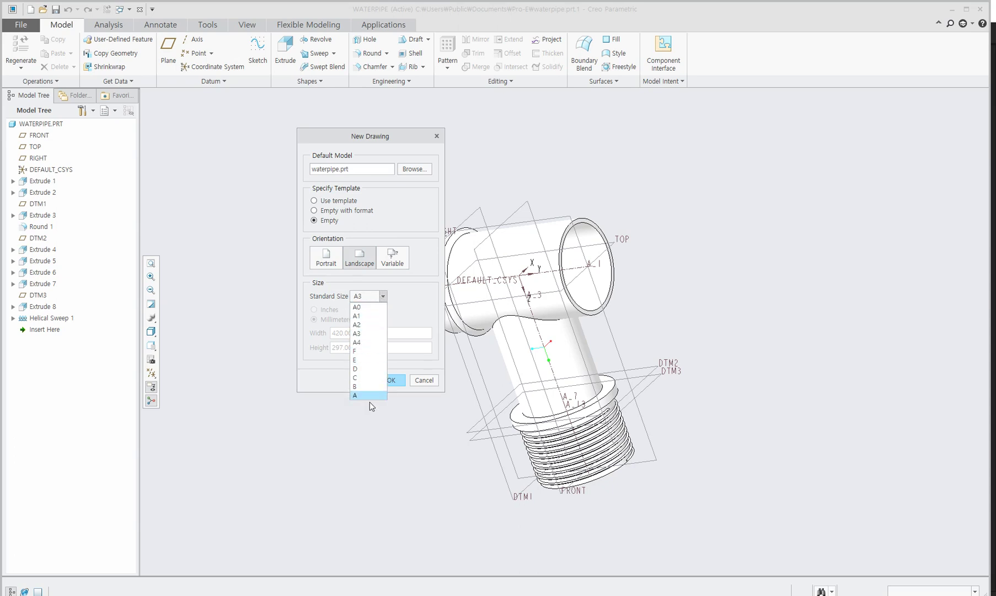
click(371, 333)
click(400, 380)
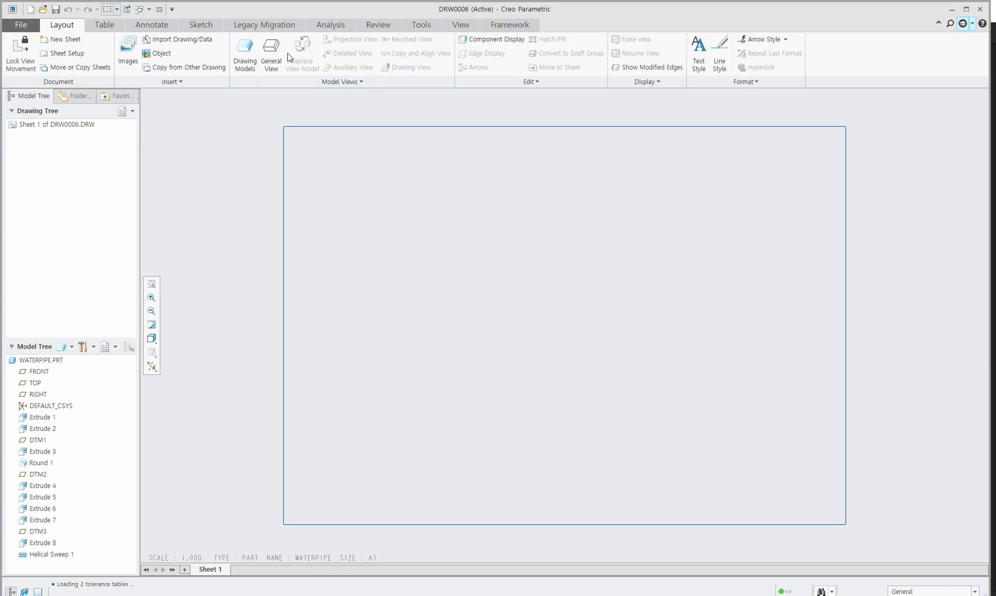
Place a DEFAULT ALL general view of WATERPIPE in the sheet's upper-left area.
click(271, 53)
click(557, 152)
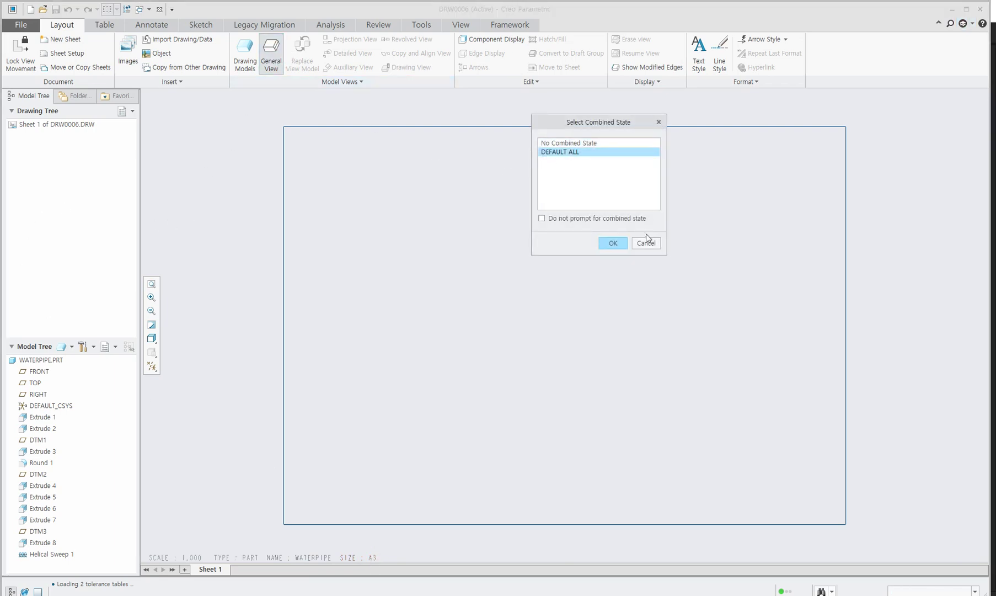
click(611, 240)
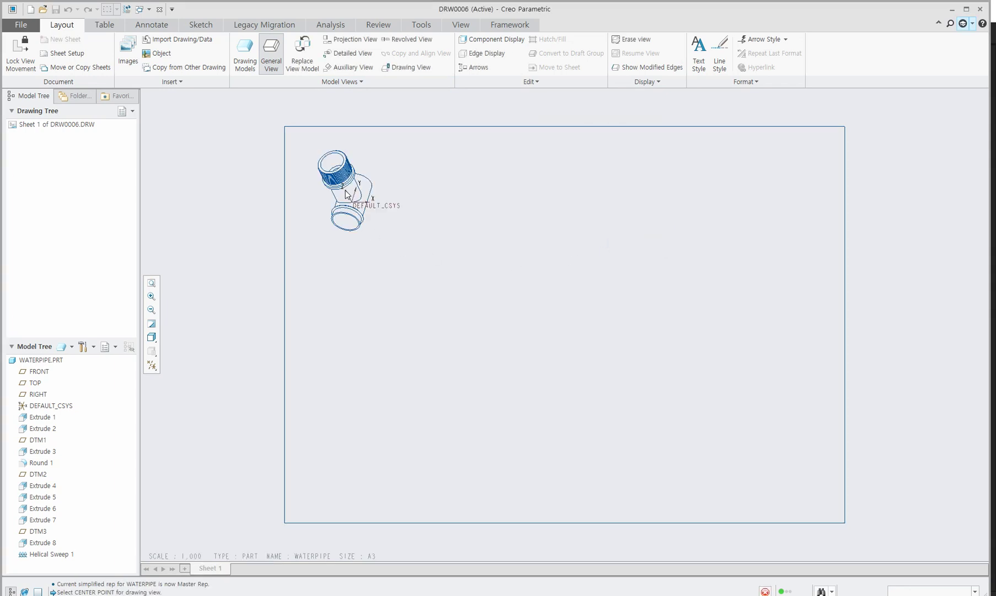
click(347, 195)
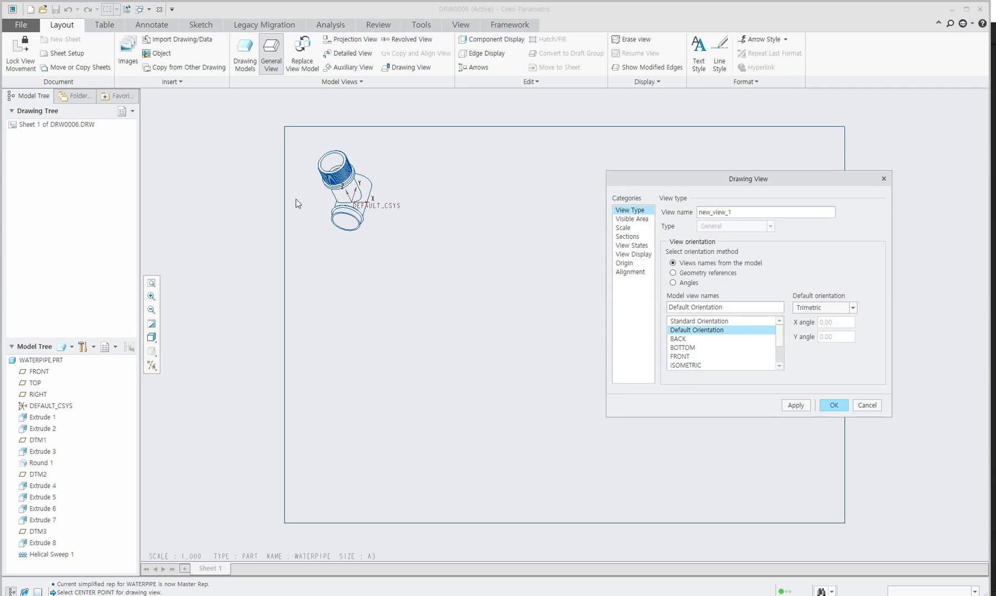
click(834, 405)
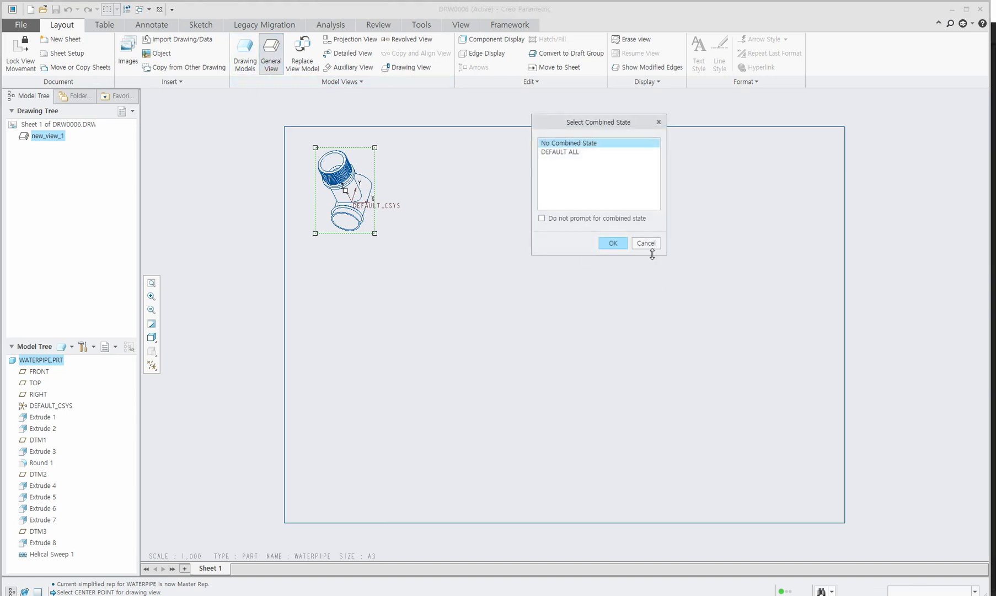
click(574, 152)
click(611, 244)
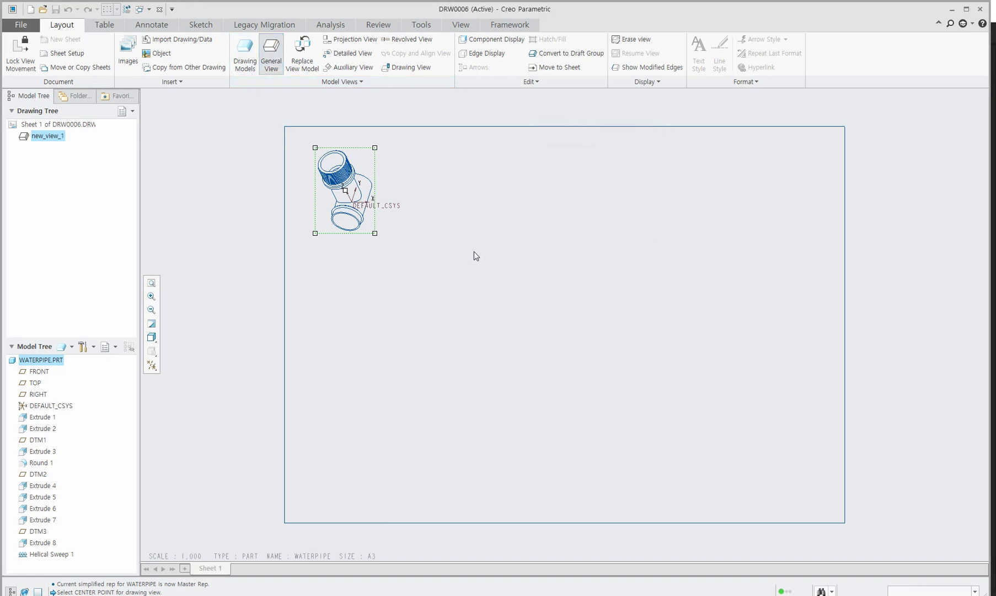
Place a second general view near the sheet centre with Hidden display style.
click(476, 253)
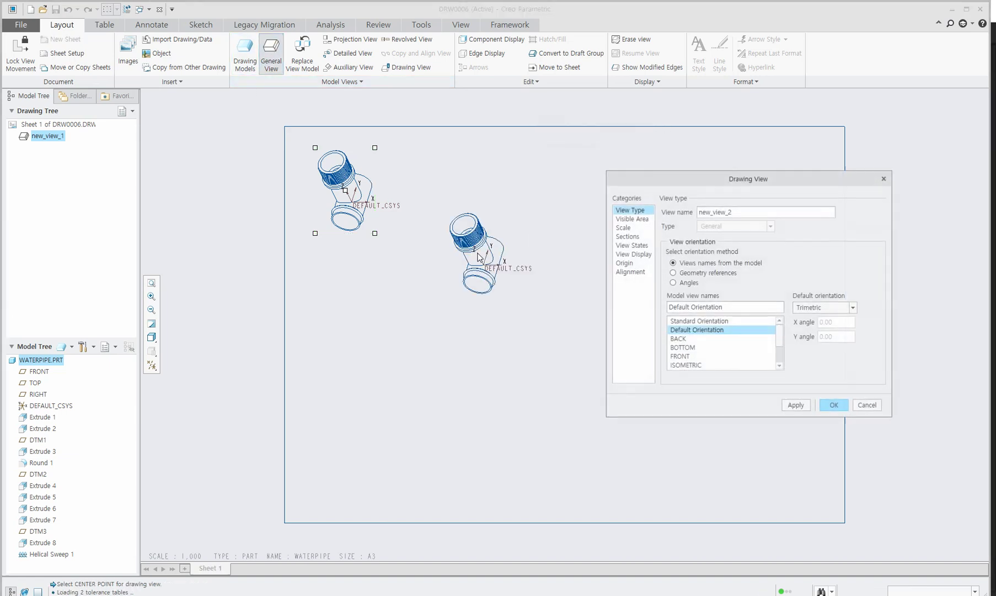
click(640, 219)
click(633, 227)
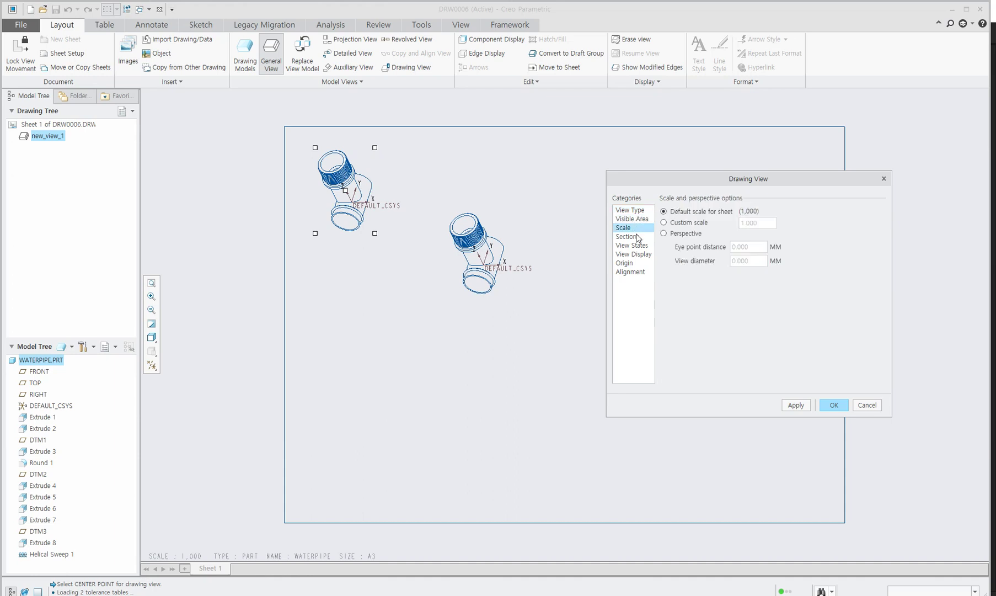
click(626, 211)
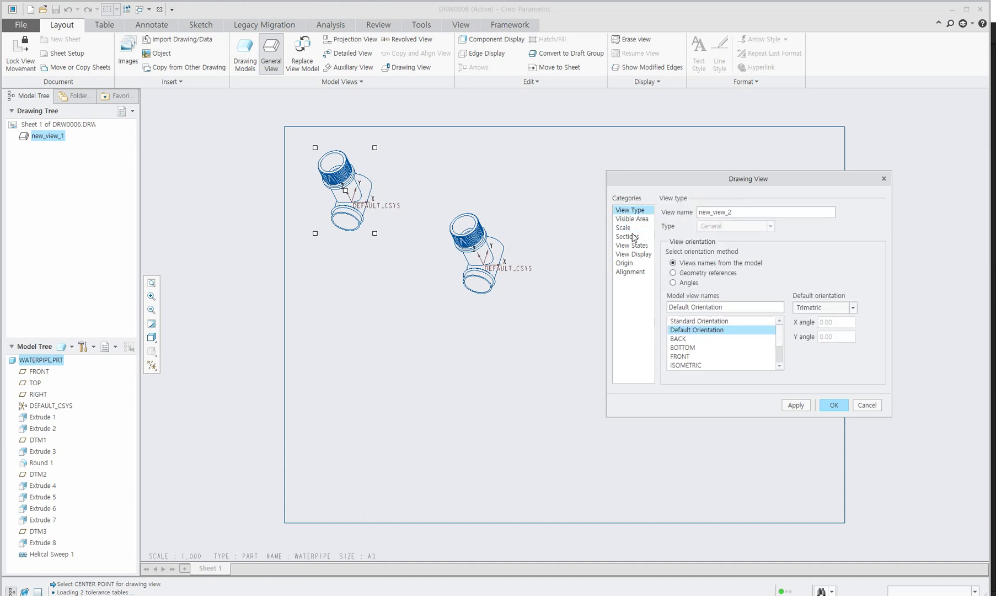
click(639, 219)
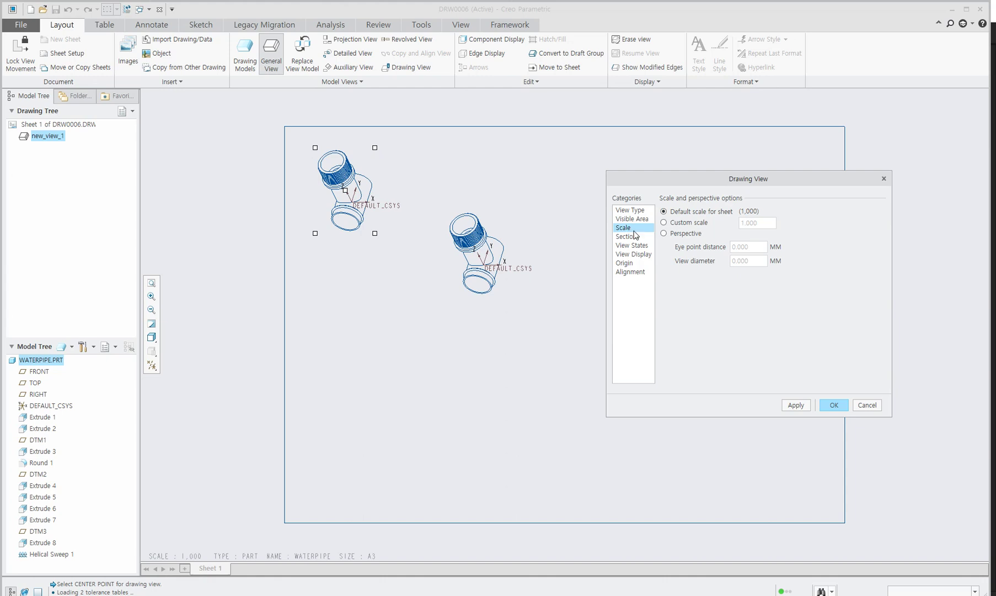
click(636, 237)
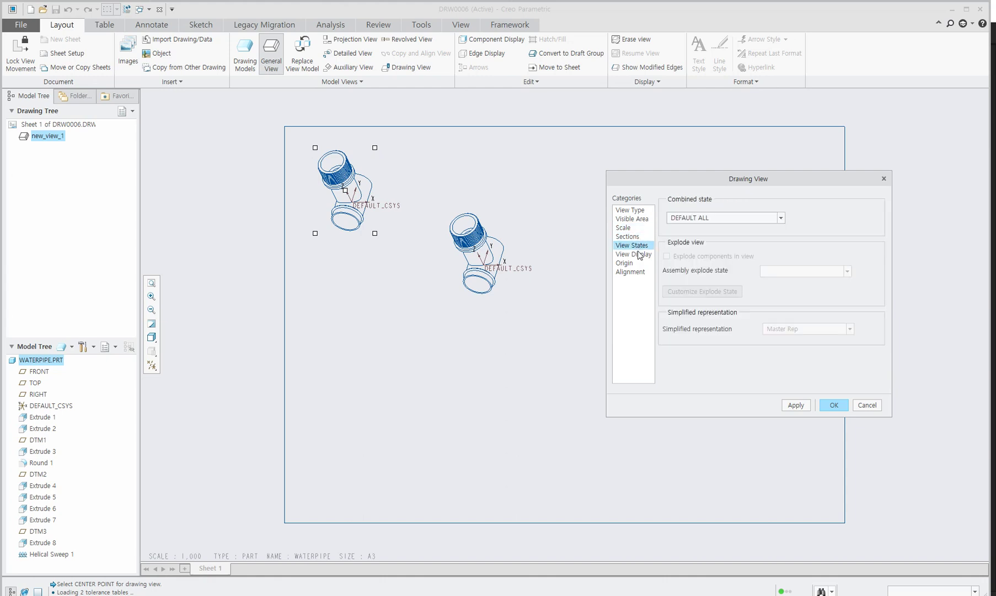
click(639, 255)
click(728, 226)
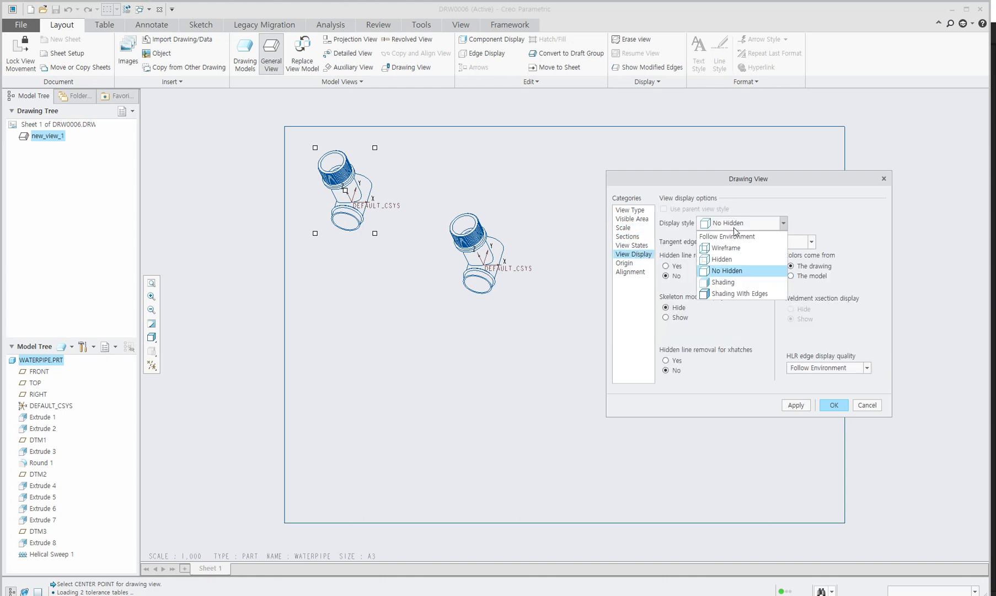
click(750, 261)
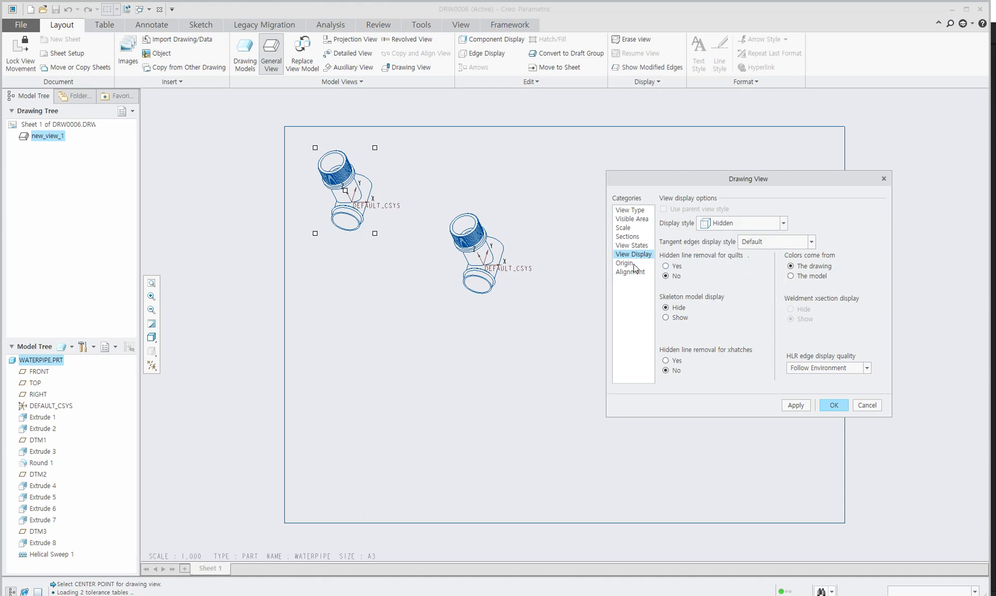
click(779, 243)
key(Escape)
click(796, 406)
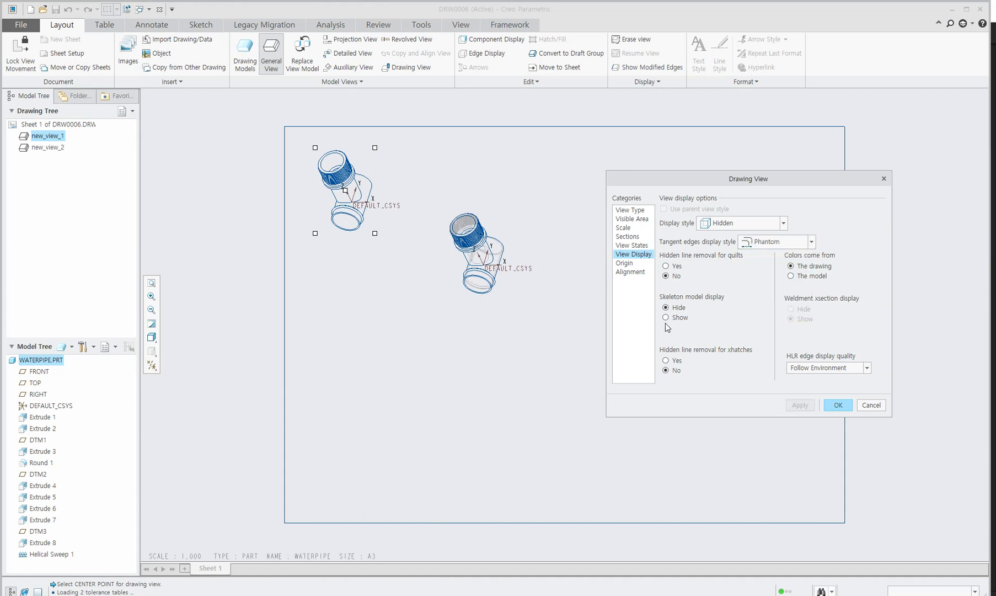
Orient the second view to the FRONT model view and confirm.
click(625, 266)
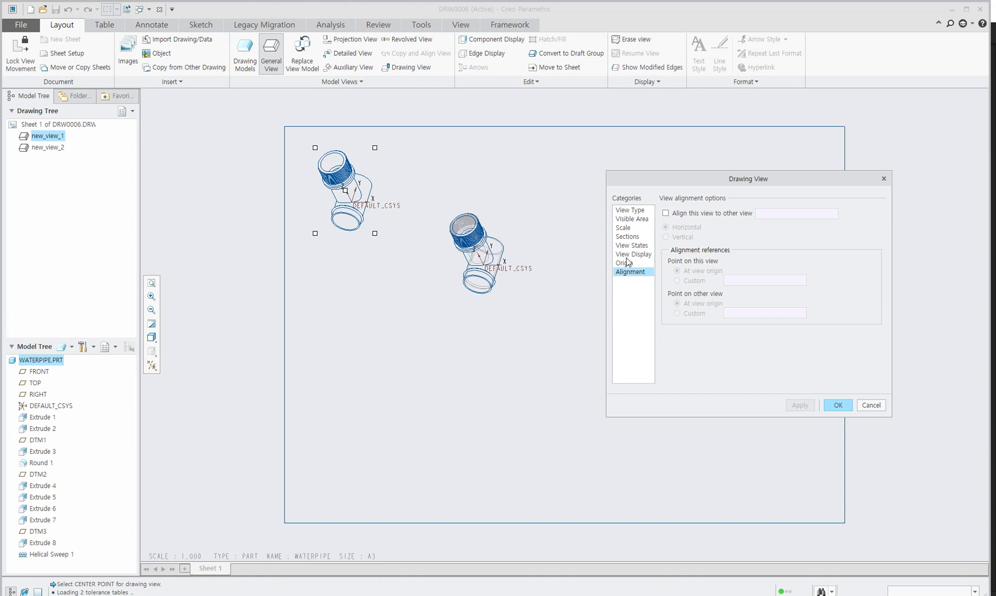
click(630, 213)
scroll(699, 349, down, 2)
scroll(701, 348, up, 2)
click(690, 355)
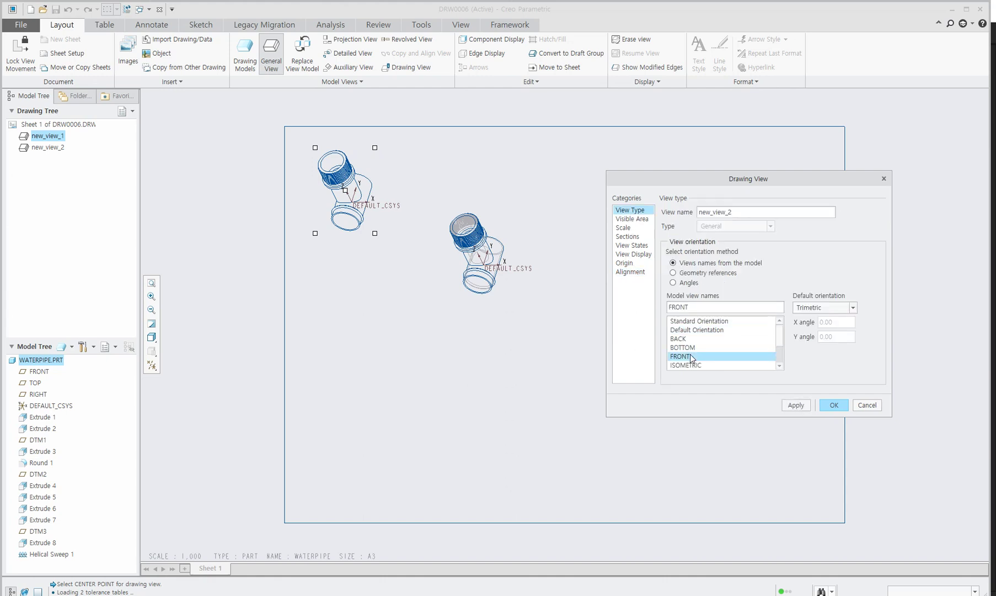
click(796, 404)
click(835, 406)
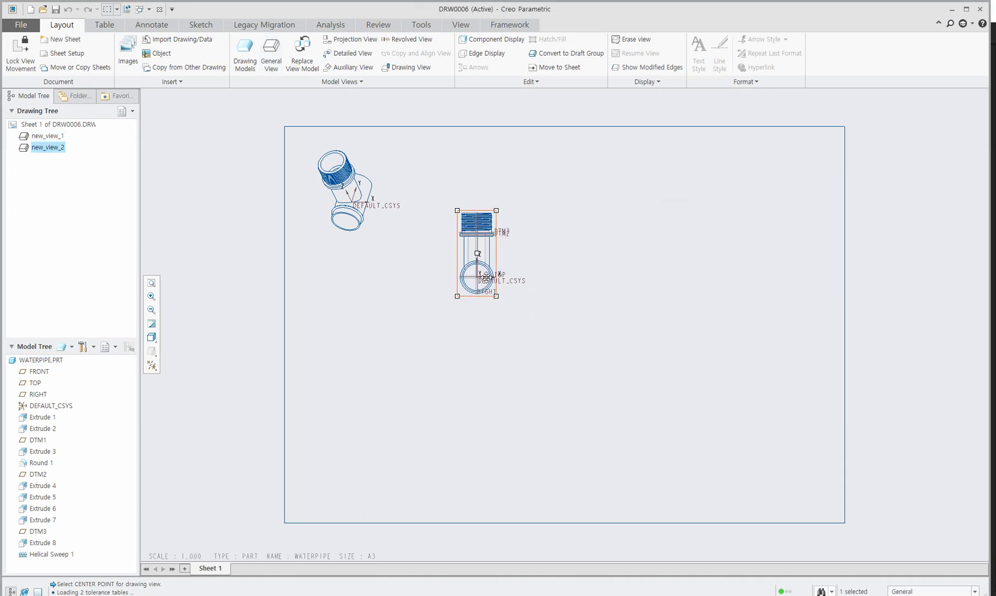
Place a projection view to the right of the front view.
click(364, 40)
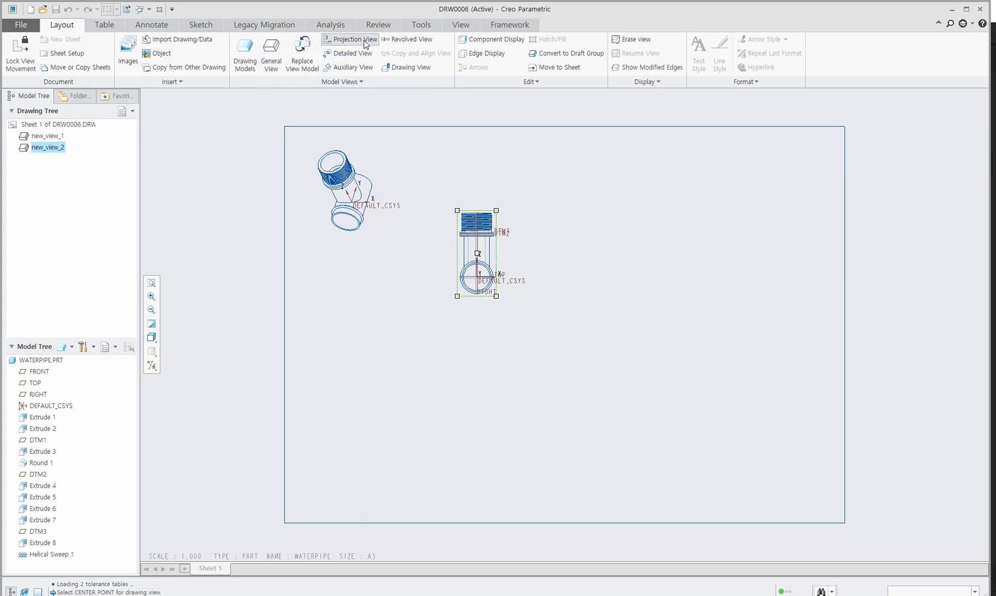
click(678, 278)
right_click(686, 261)
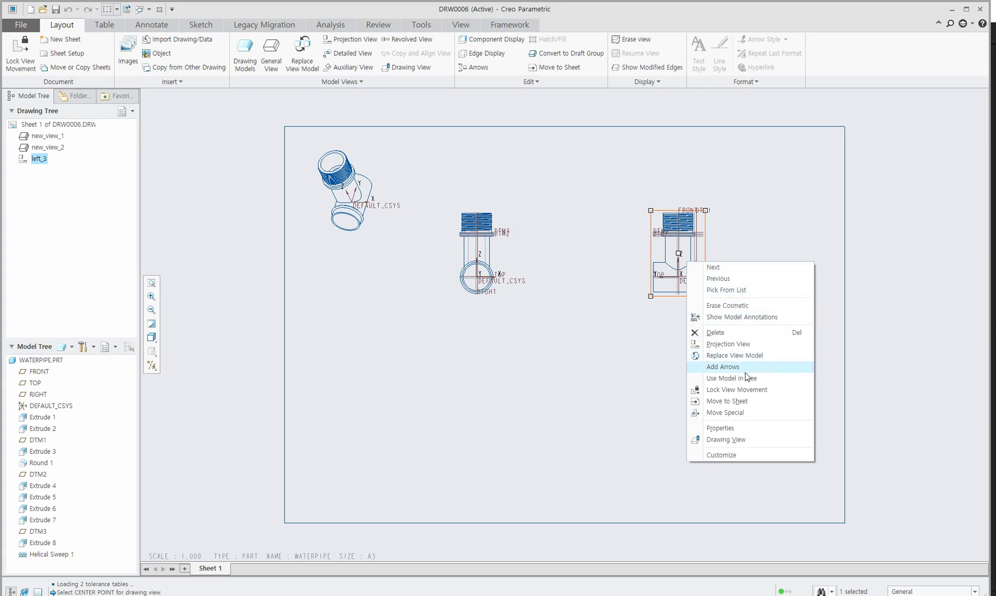
click(746, 433)
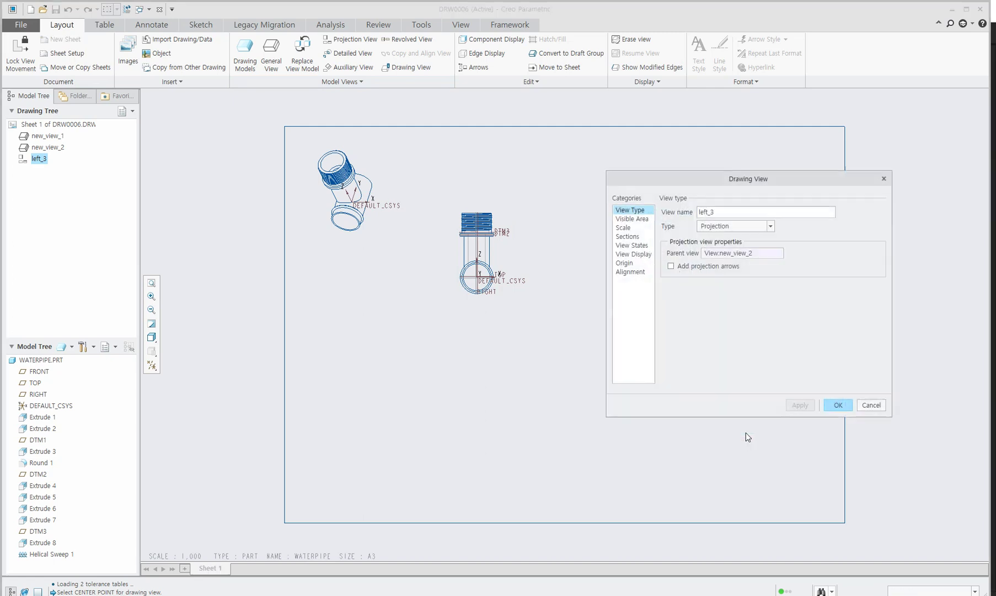
Give the side view Hidden display with Phantom tangent edges.
click(629, 220)
click(630, 237)
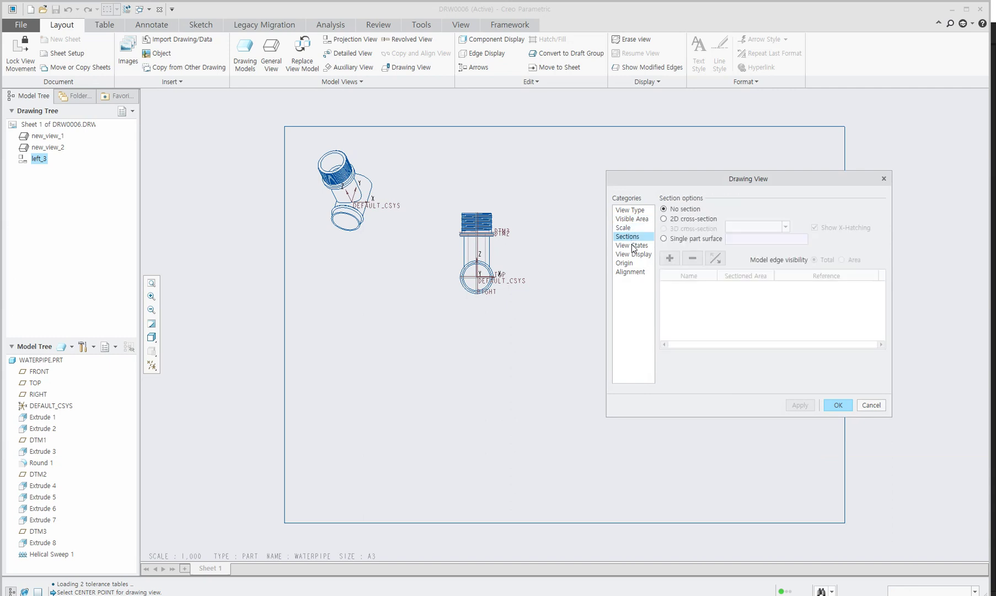
click(637, 254)
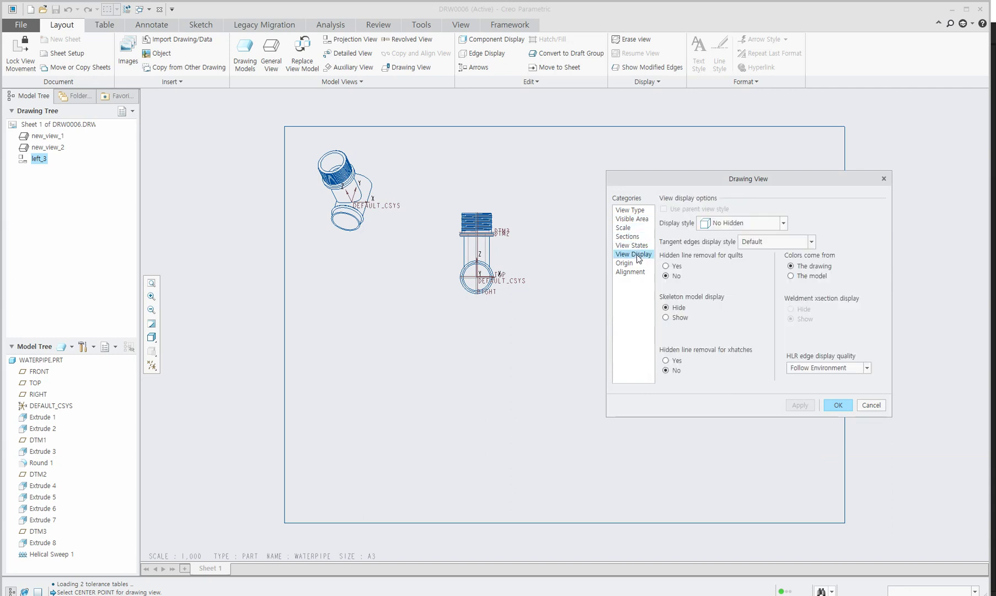
click(732, 224)
click(740, 262)
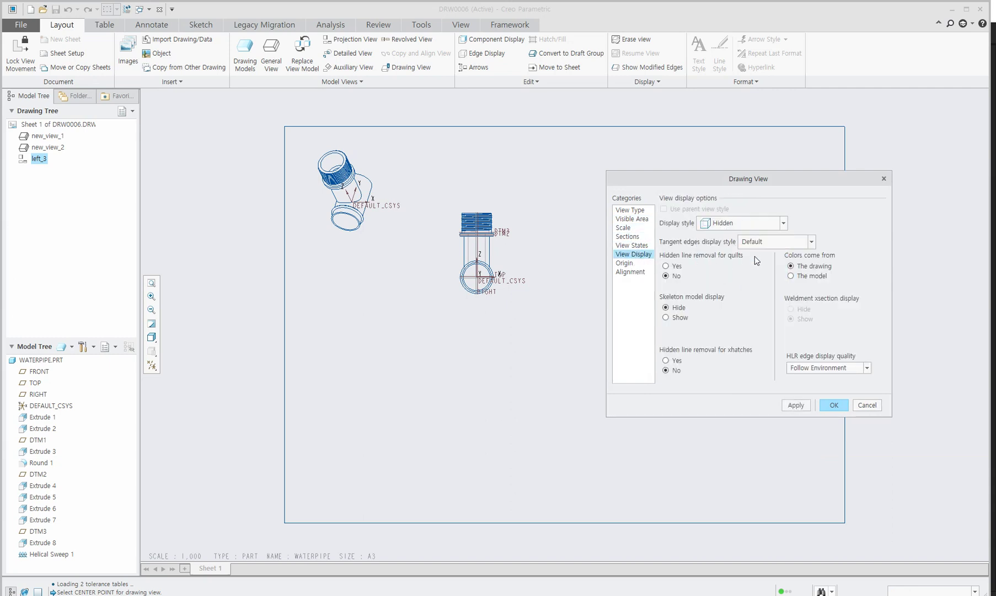
click(811, 241)
click(770, 310)
click(834, 405)
click(487, 243)
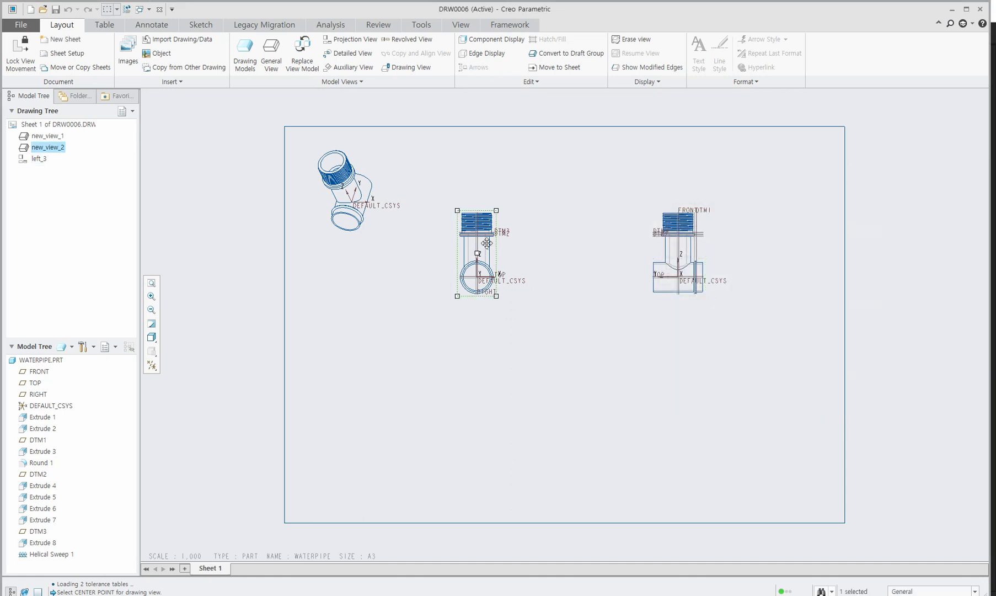
right_click(483, 251)
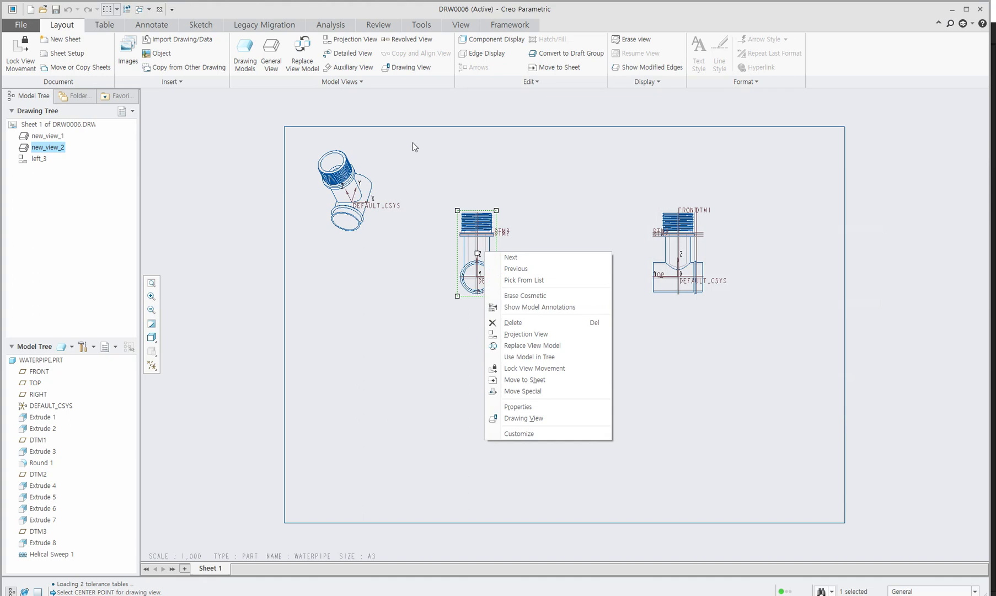
Place a projection view below the front view.
click(362, 44)
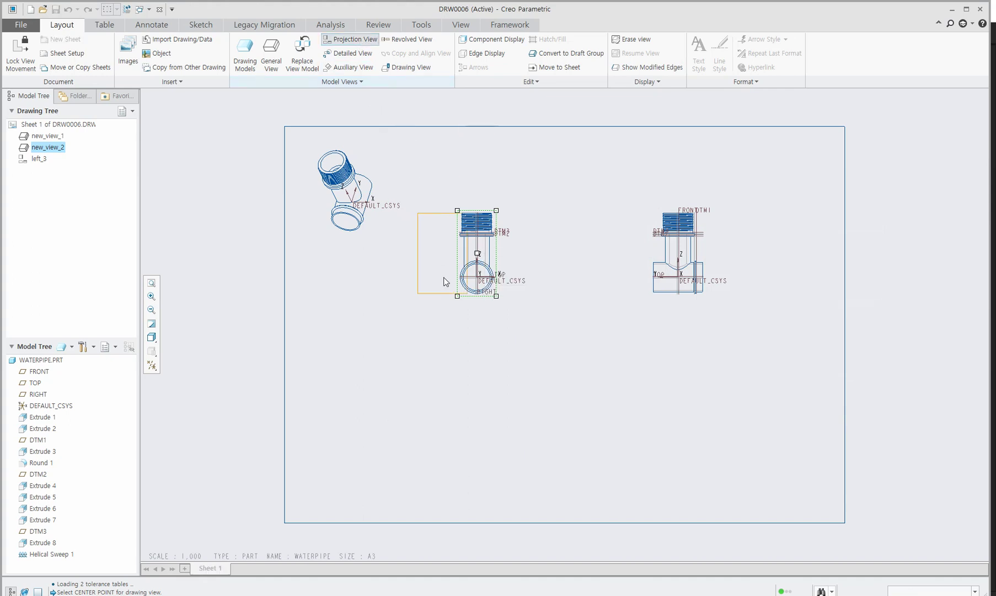
click(477, 407)
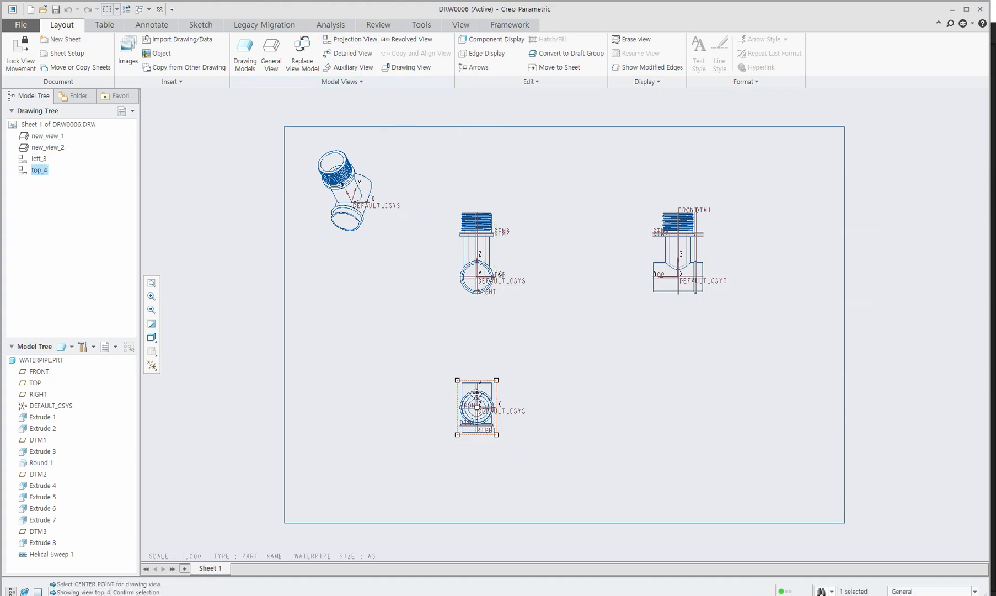
right_click(478, 399)
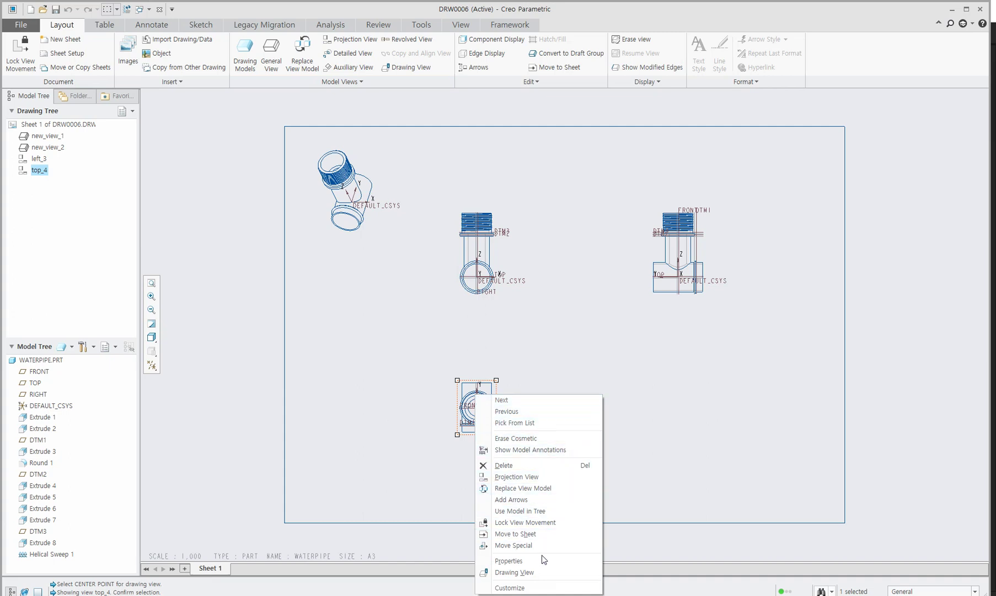
click(527, 572)
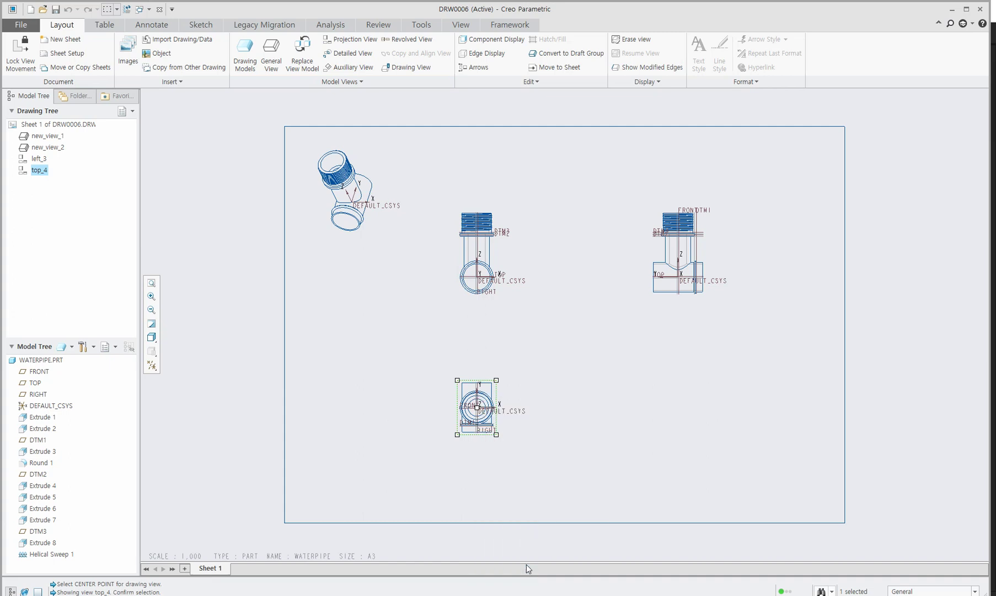
Give the top view Hidden display with Phantom tangent edges.
click(625, 228)
click(630, 246)
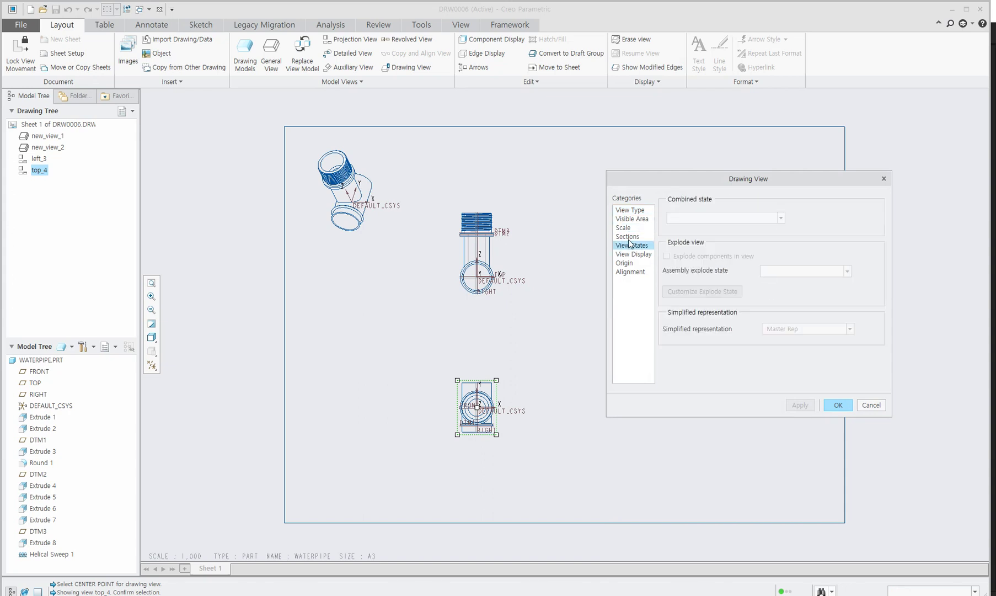
click(630, 246)
click(742, 222)
click(735, 262)
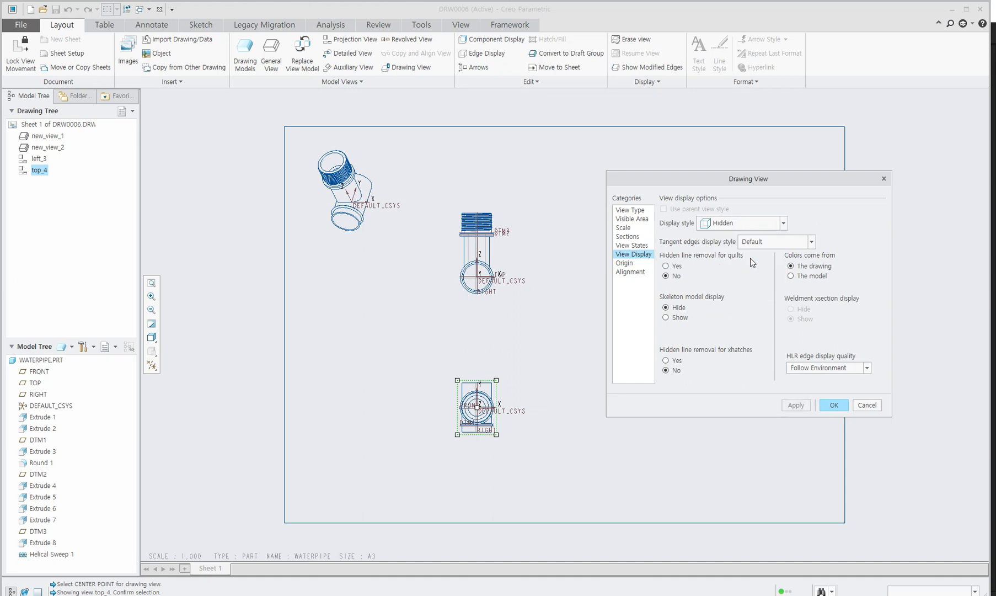
click(763, 244)
click(776, 322)
click(763, 241)
click(759, 315)
click(823, 407)
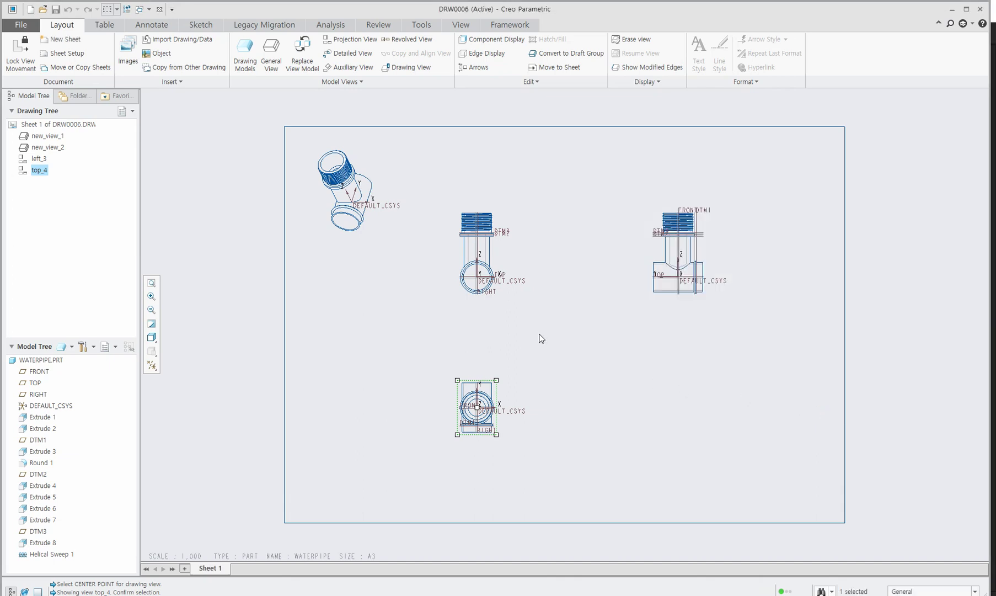
click(481, 255)
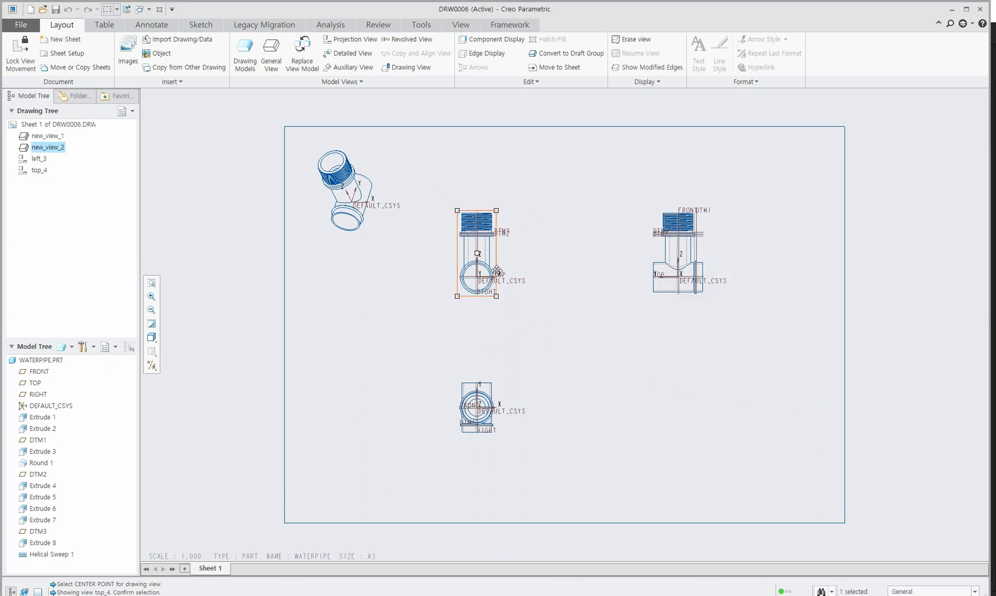
Show all model dimensions (Ø25, Ø18, R11, Ø13, Ø19) on the front view new_view_2.
right_click(482, 243)
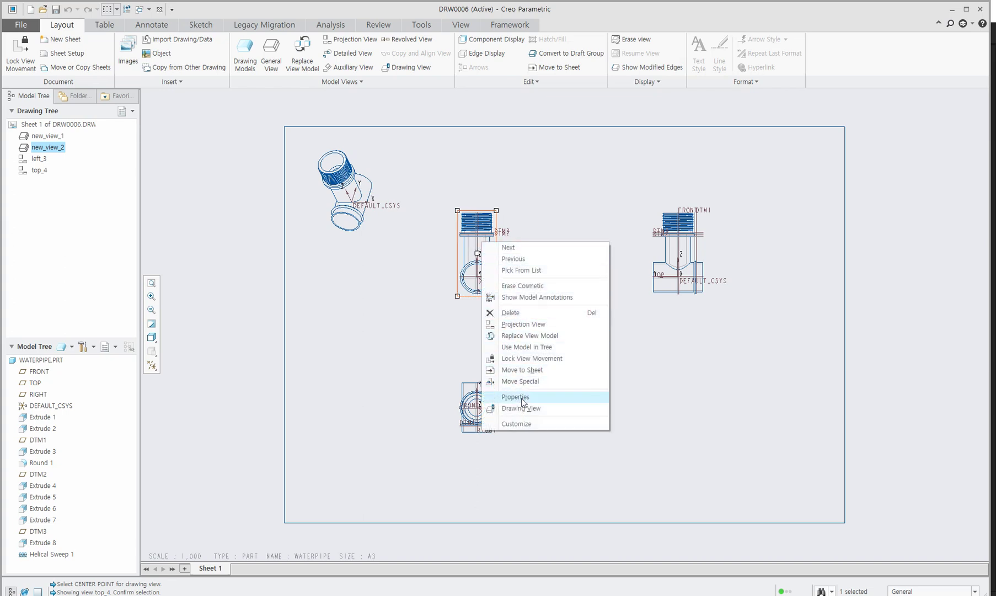
click(527, 301)
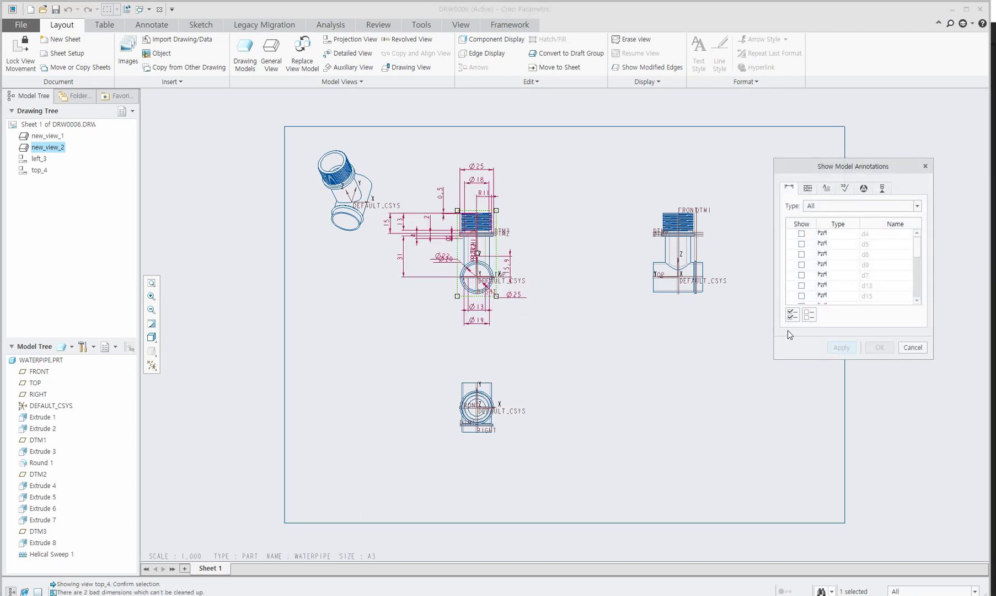
click(794, 316)
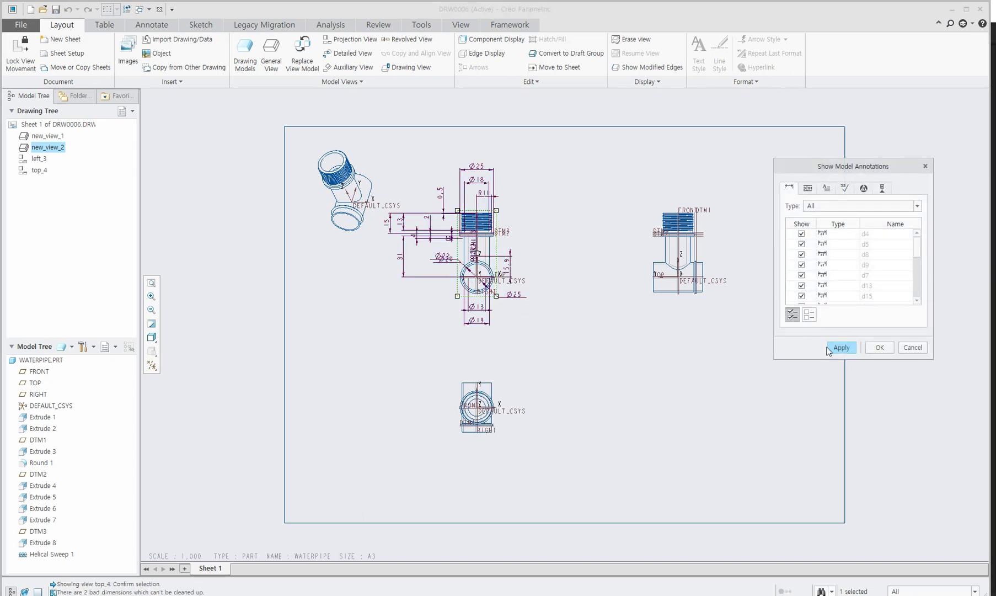
click(878, 348)
click(610, 313)
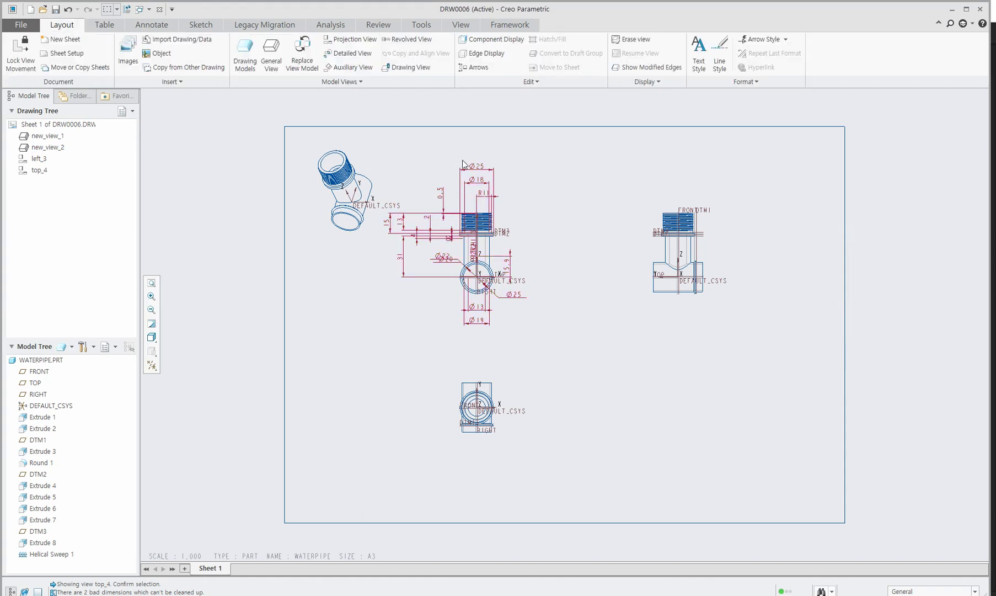
click(682, 248)
right_click(682, 248)
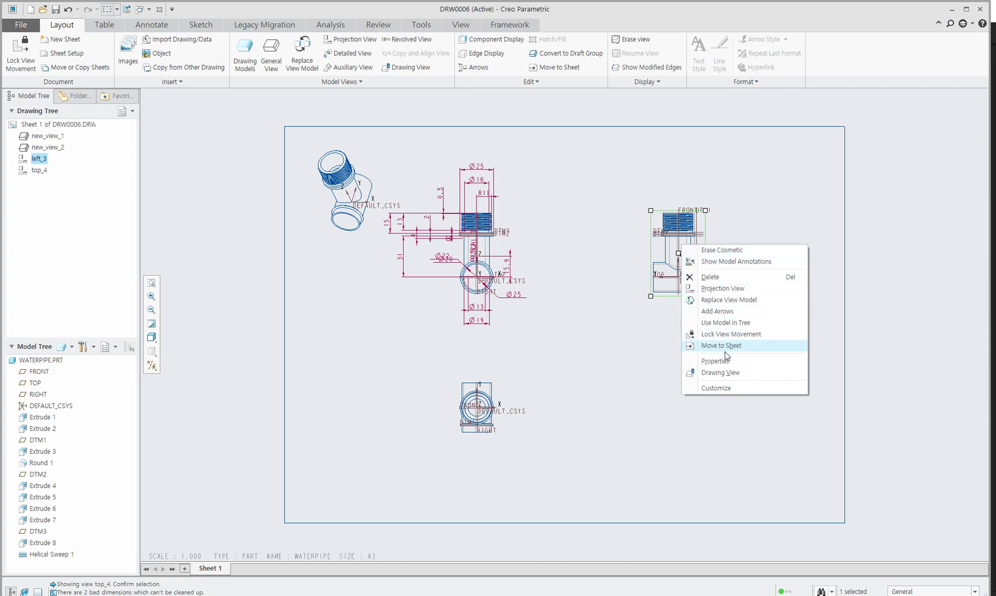
Show only the d3 overall width dimension, 37, on side view left_3.
click(742, 266)
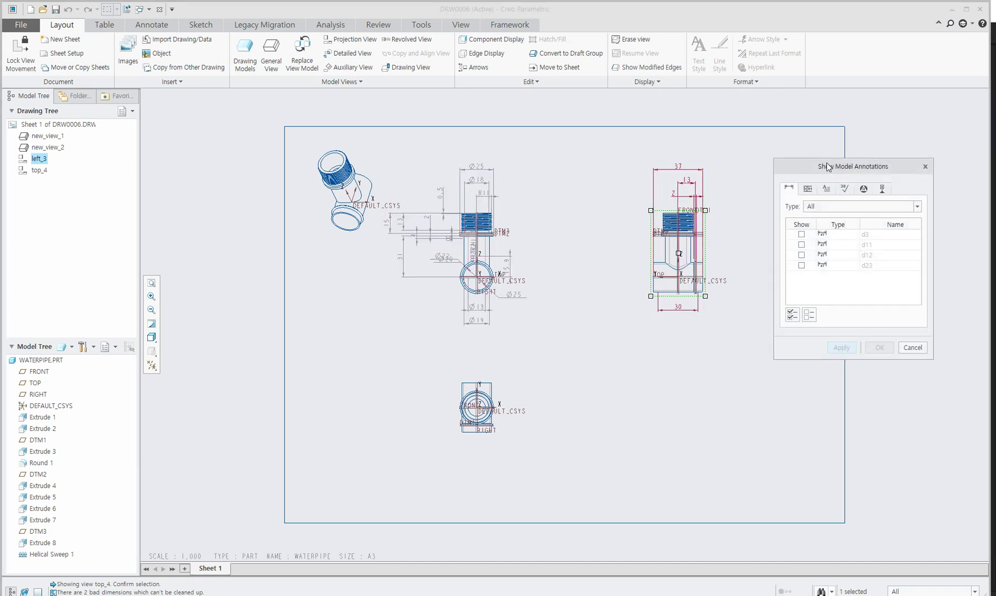
drag(827, 166, 835, 166)
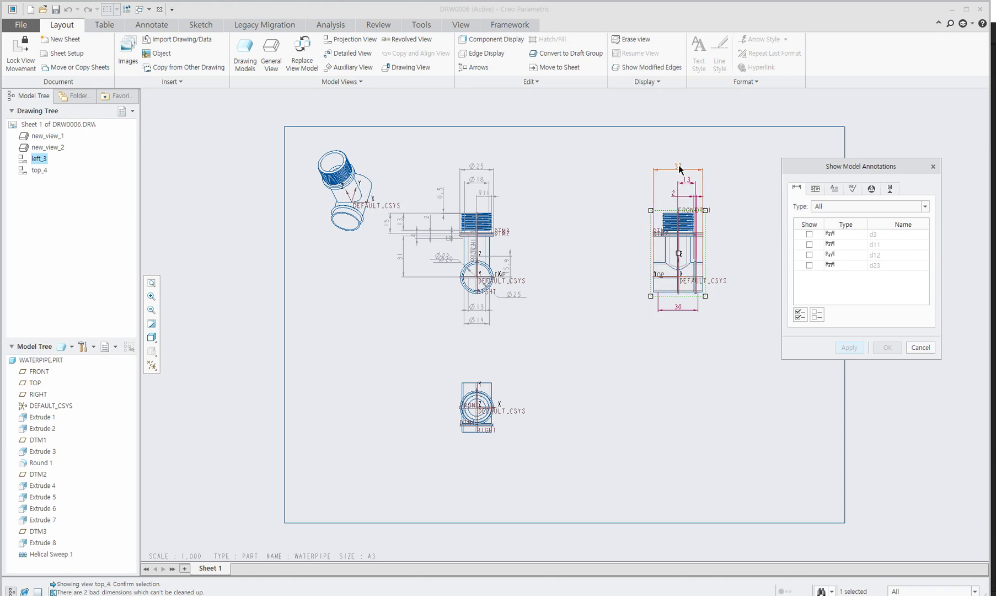
click(680, 169)
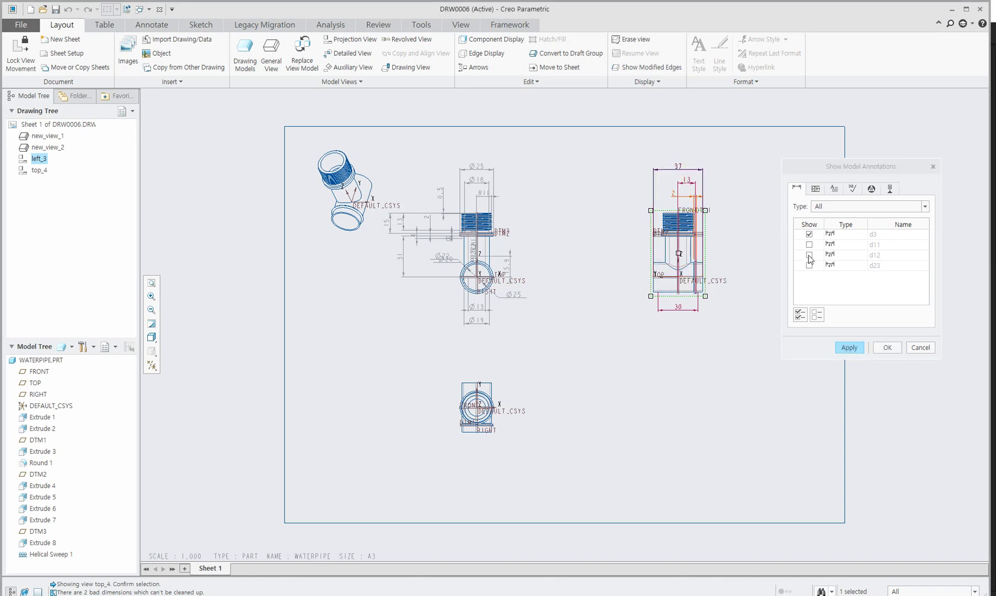
click(886, 347)
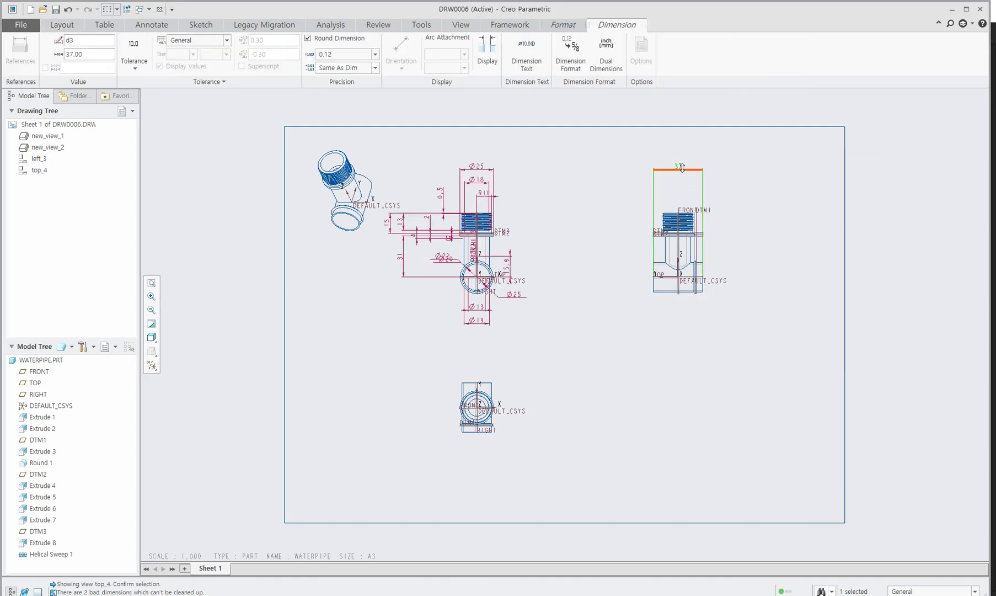
scroll(500, 384, up, 3)
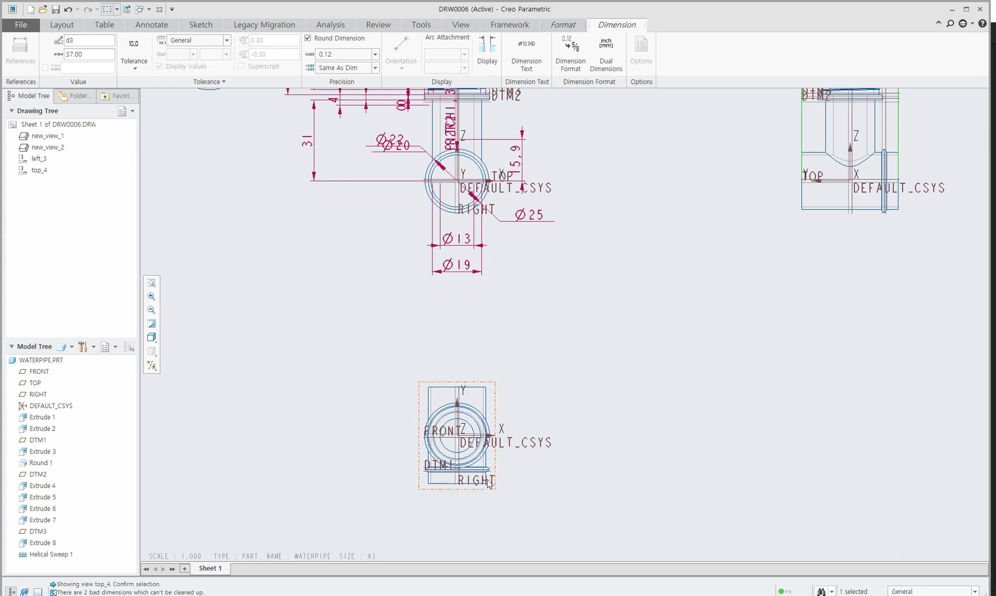
Show all listed model dimensions (d11, d12, d23) on the lower top view top_4.
right_click(482, 419)
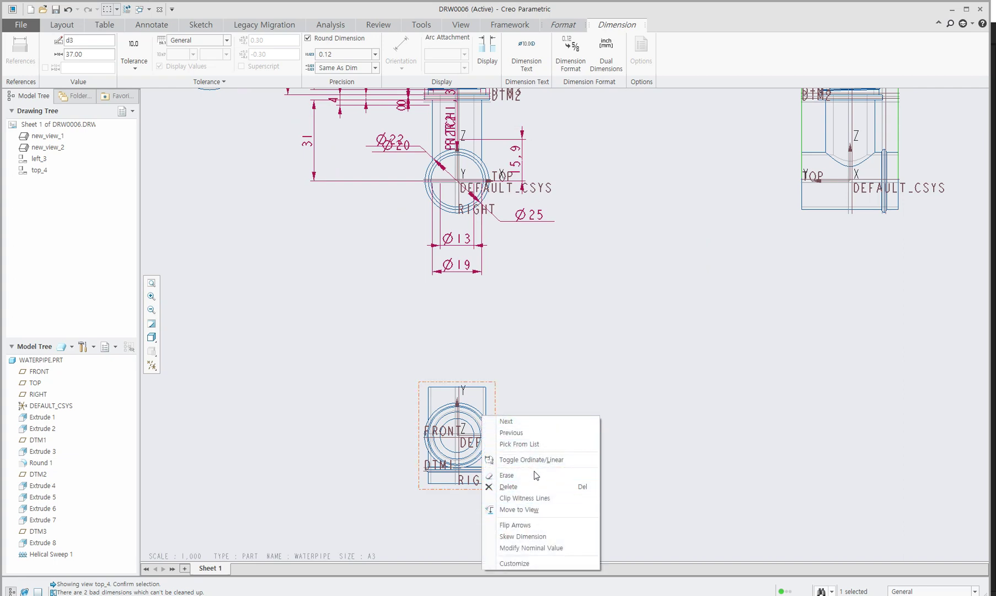
click(444, 413)
click(443, 415)
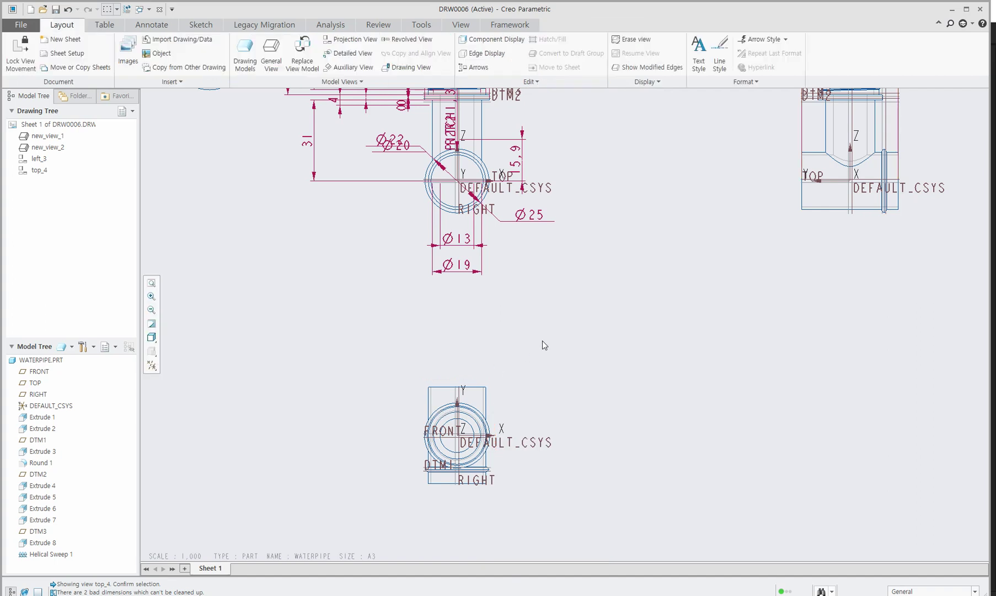
right_click(455, 415)
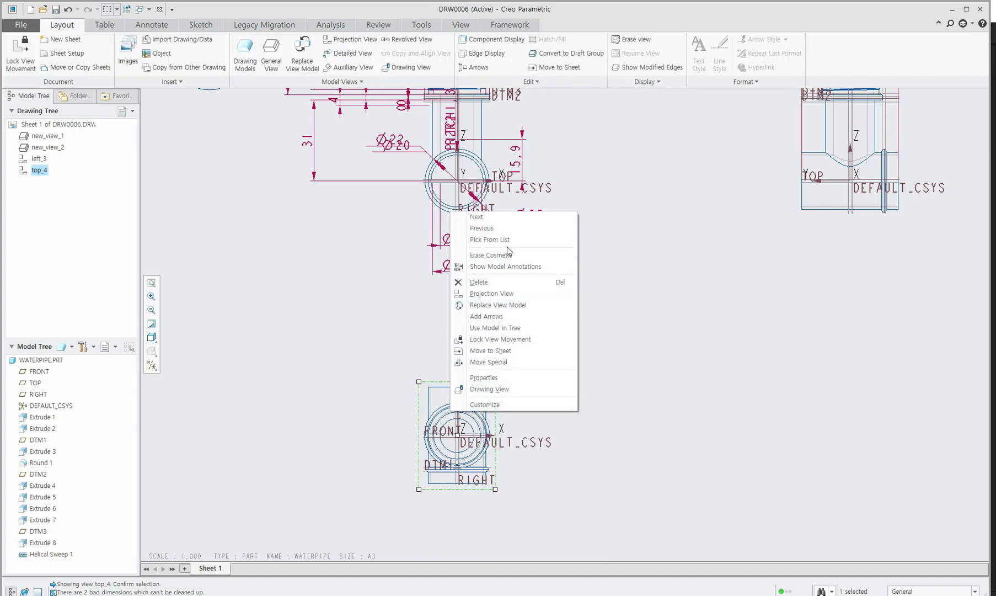
click(510, 267)
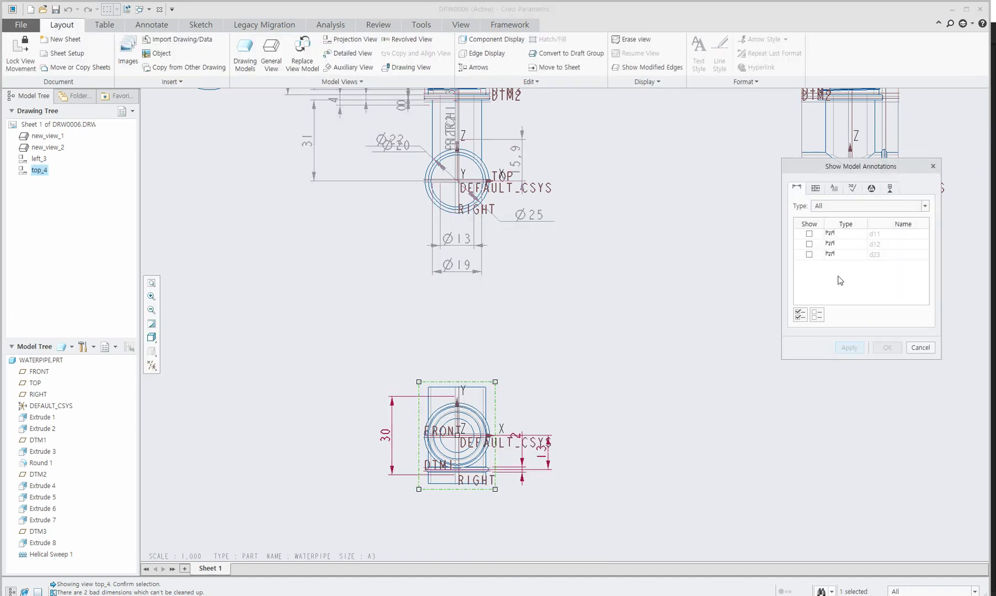
click(800, 314)
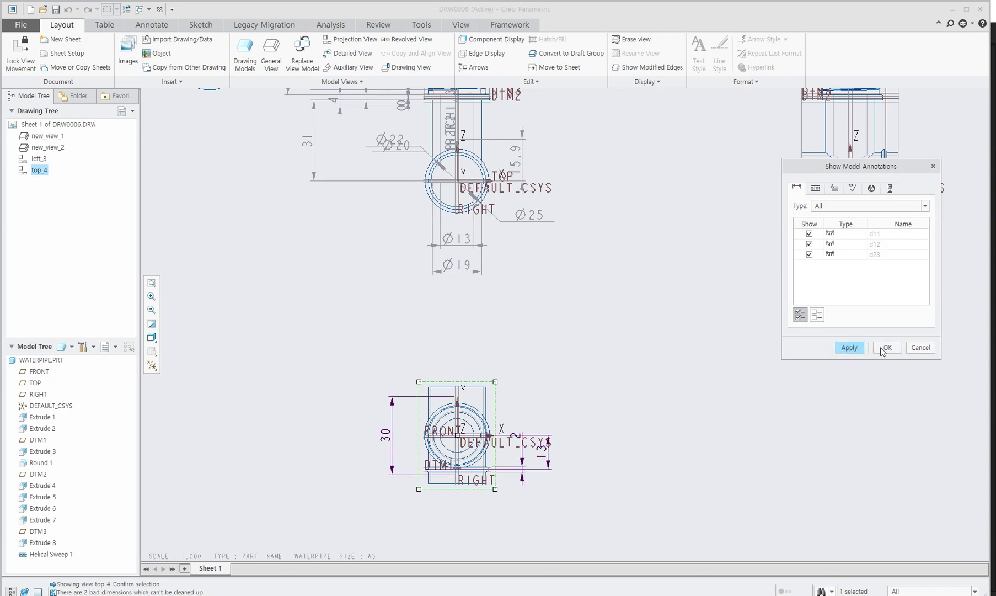
click(883, 349)
scroll(468, 459, down, 2)
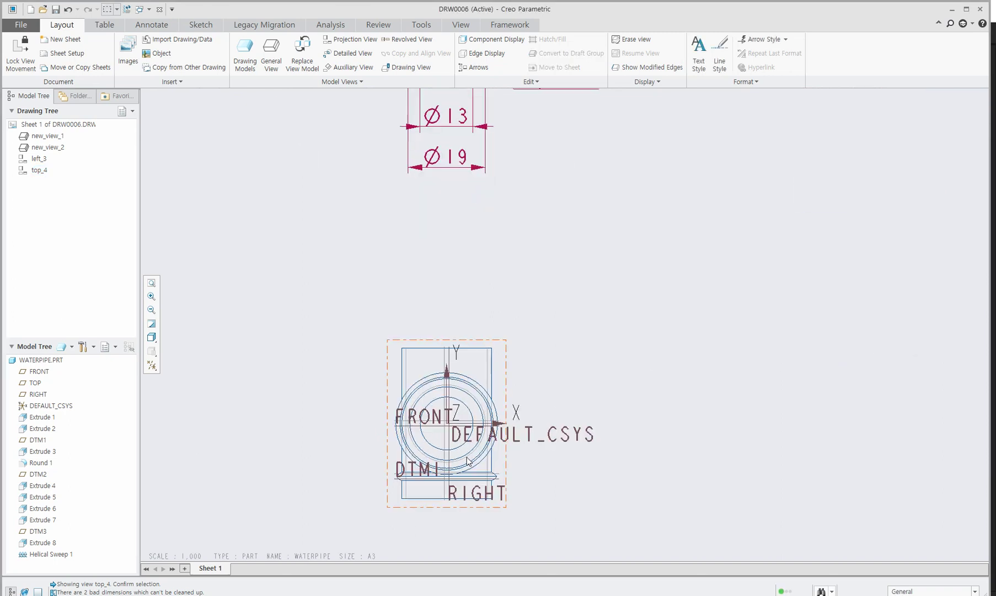
Dimension the outer circle of top_4 as R12.5, placed beside the view.
scroll(479, 444, up, 1)
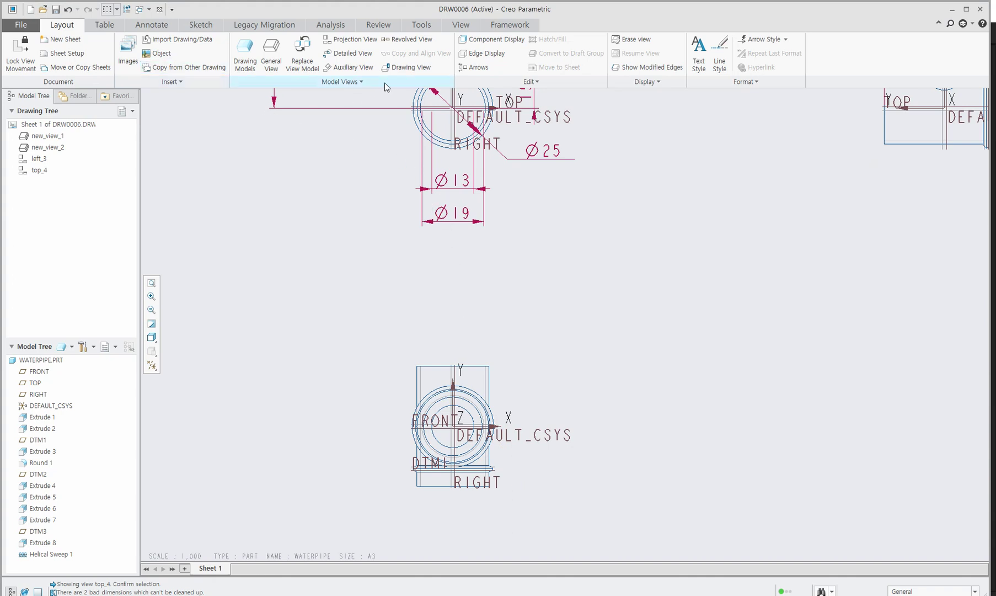
click(151, 27)
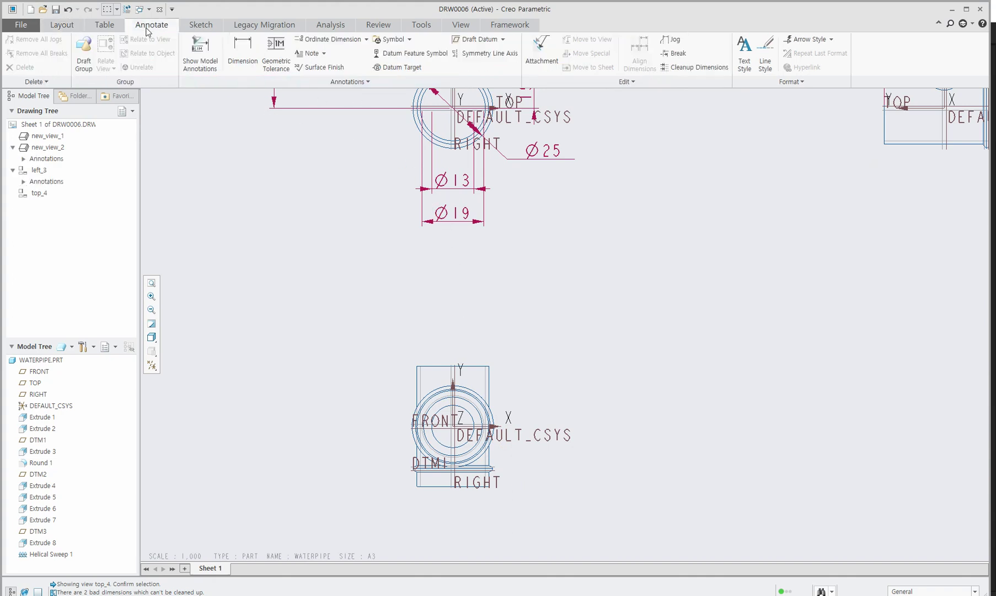
click(243, 52)
scroll(453, 468, up, 3)
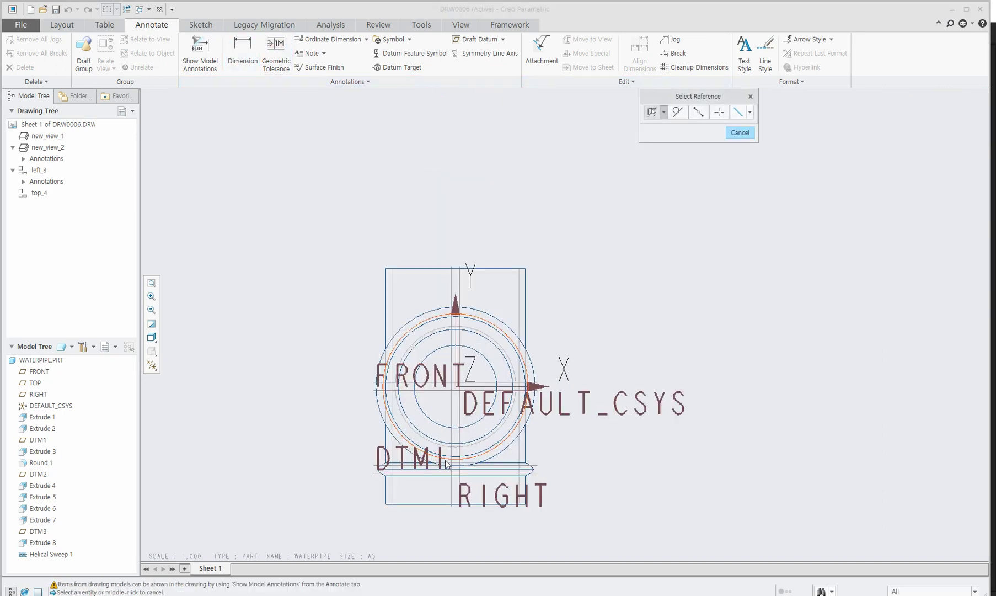
click(421, 315)
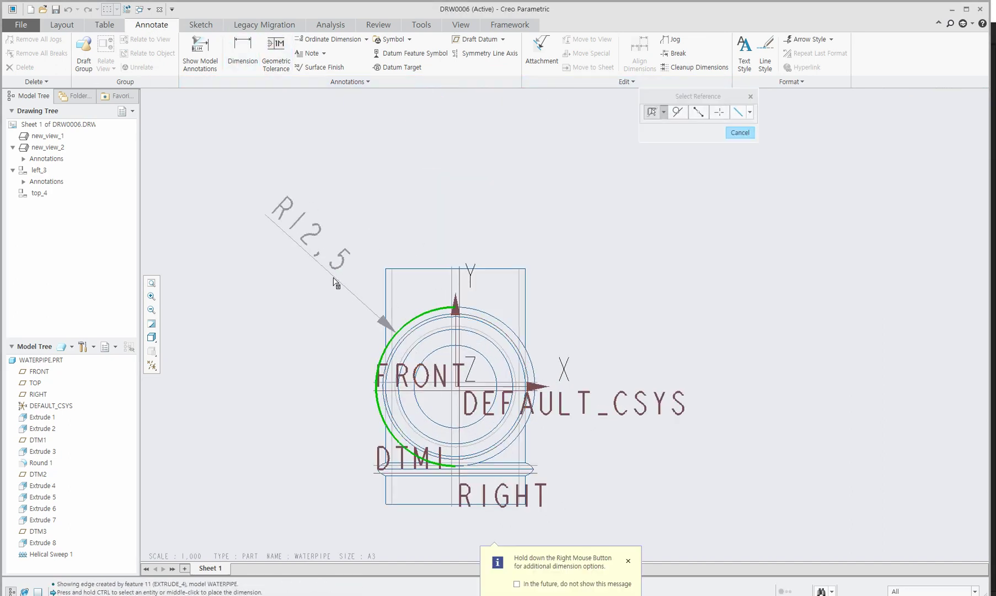
middle_click(297, 294)
scroll(612, 367, down, 4)
scroll(609, 361, down, 2)
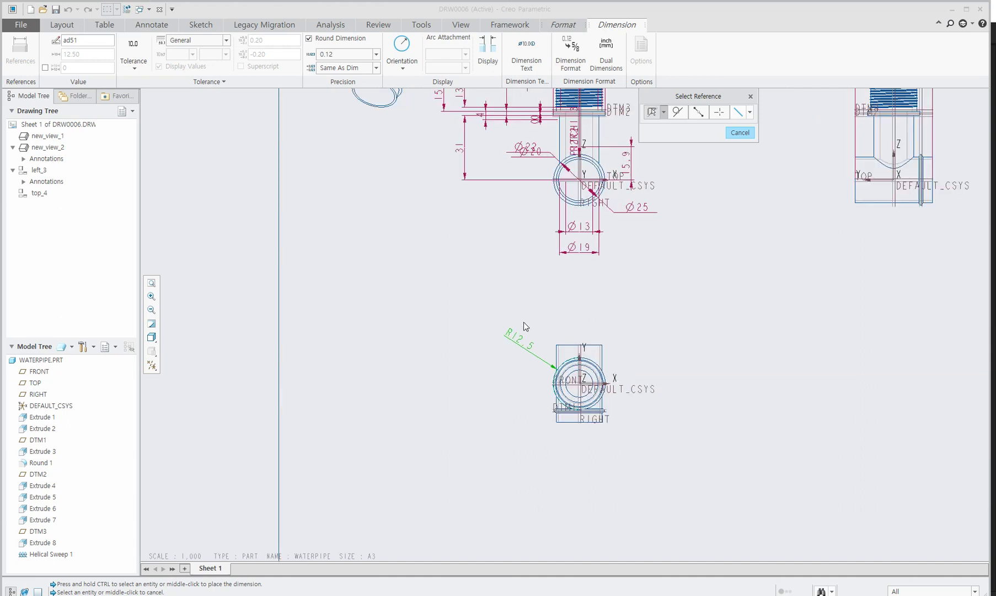
scroll(525, 318, up, 2)
scroll(525, 318, up, 1)
scroll(522, 349, up, 3)
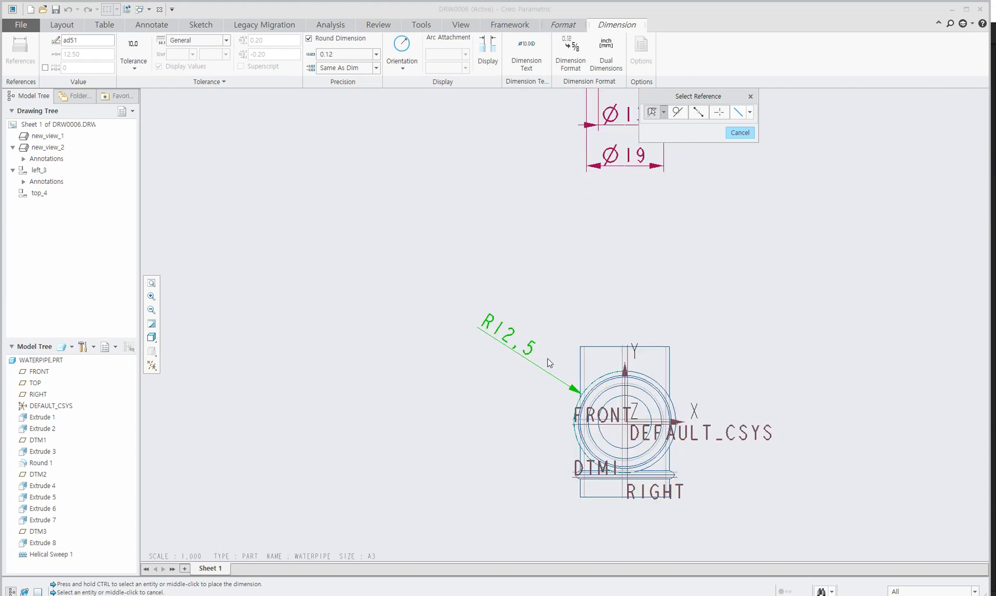
scroll(611, 392, down, 2)
scroll(733, 309, down, 2)
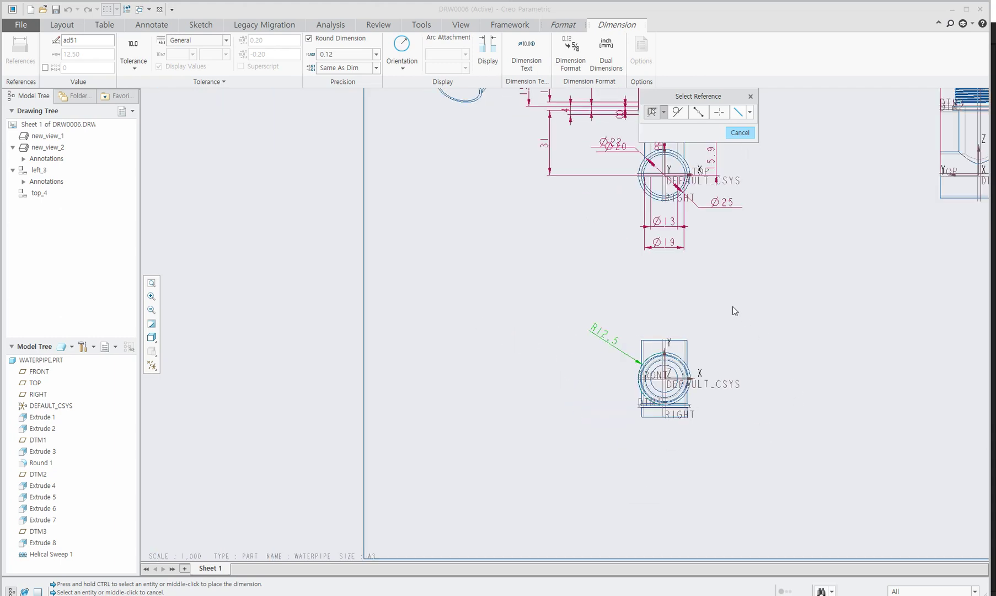